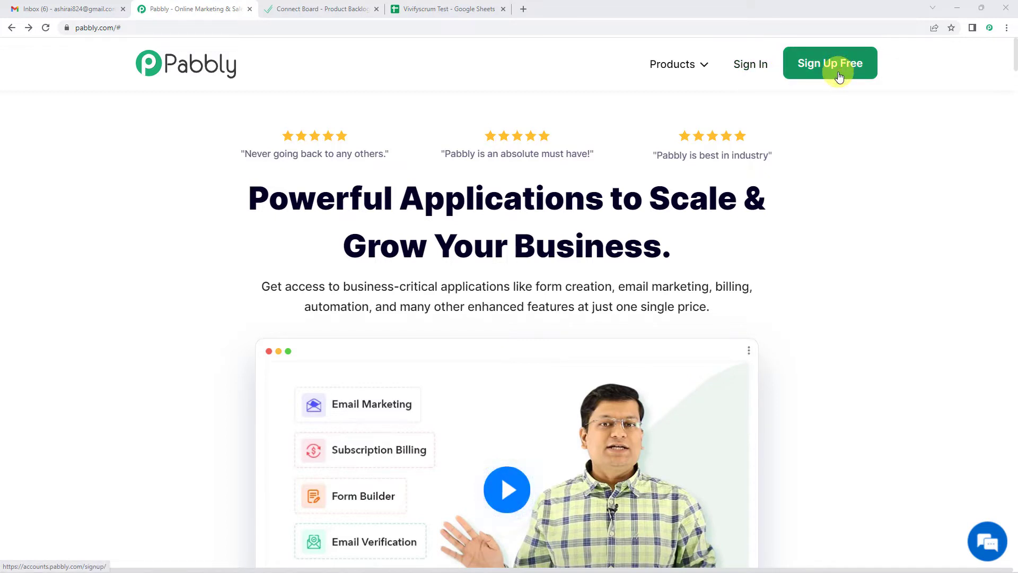
Sign in to open Pabbly Connect and create a workflow named "VivifyScrum To Google Sheets".
click(743, 75)
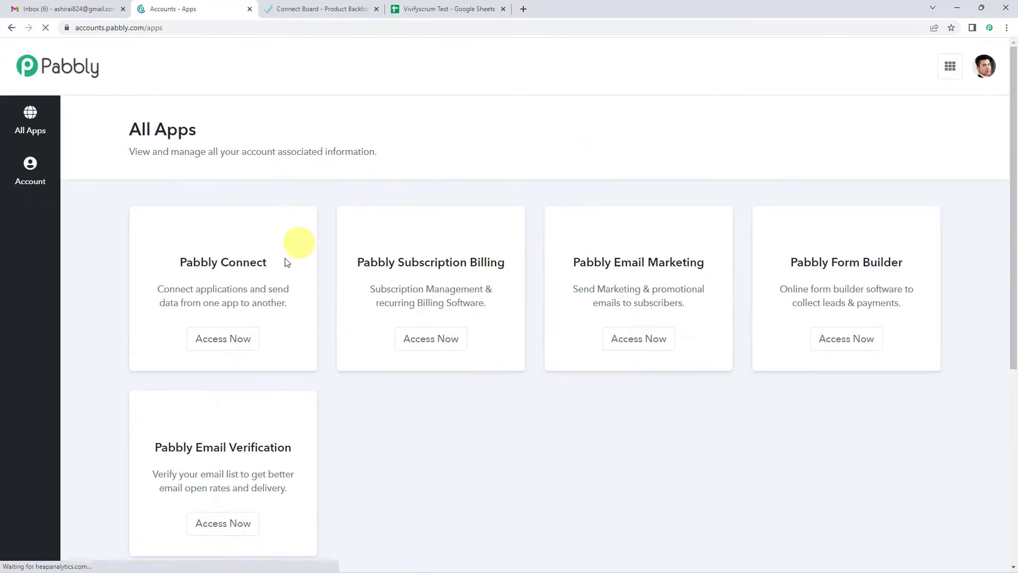
click(238, 339)
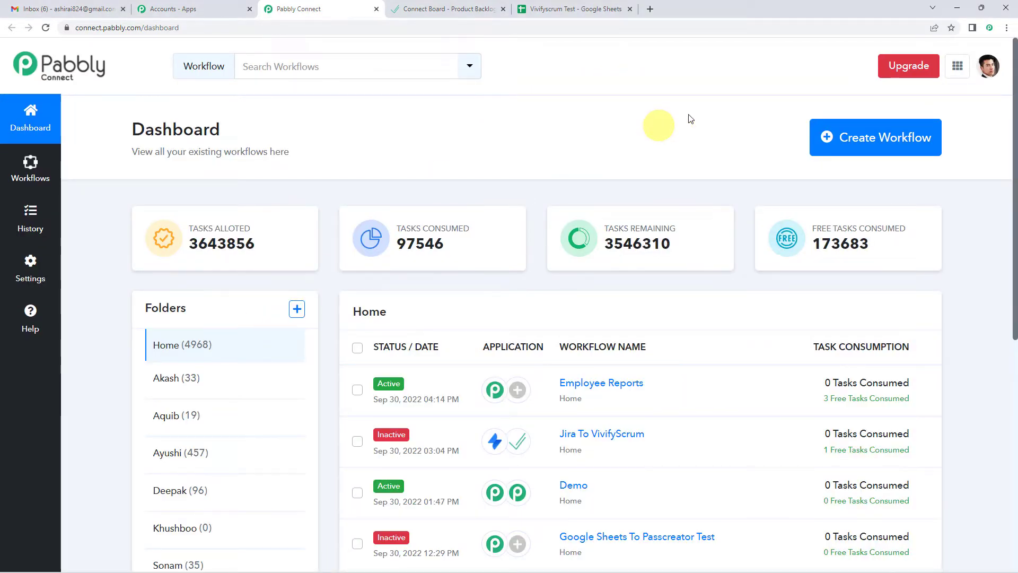
click(852, 144)
click(433, 319)
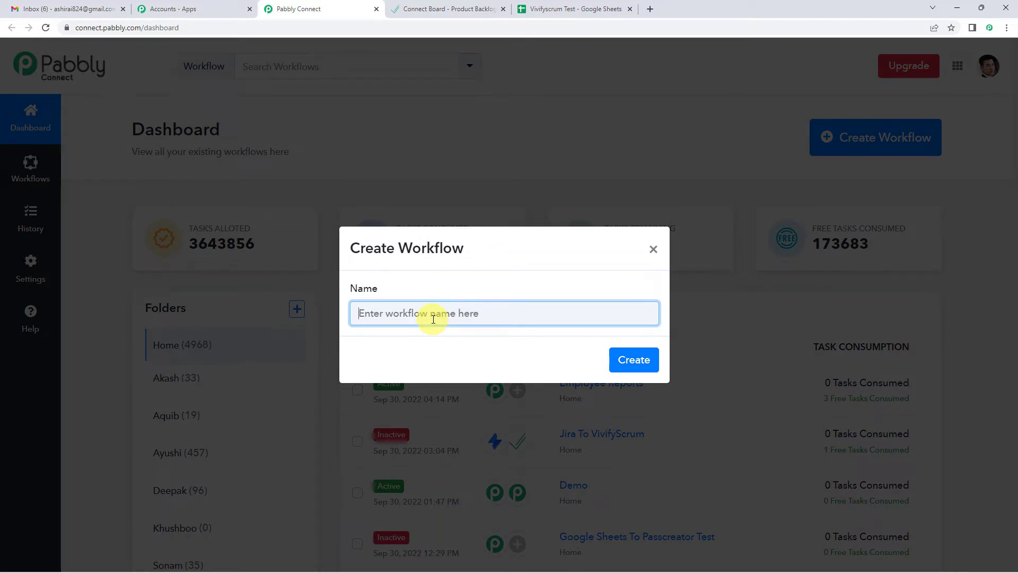
text(VivifyScrum To Google Sheets)
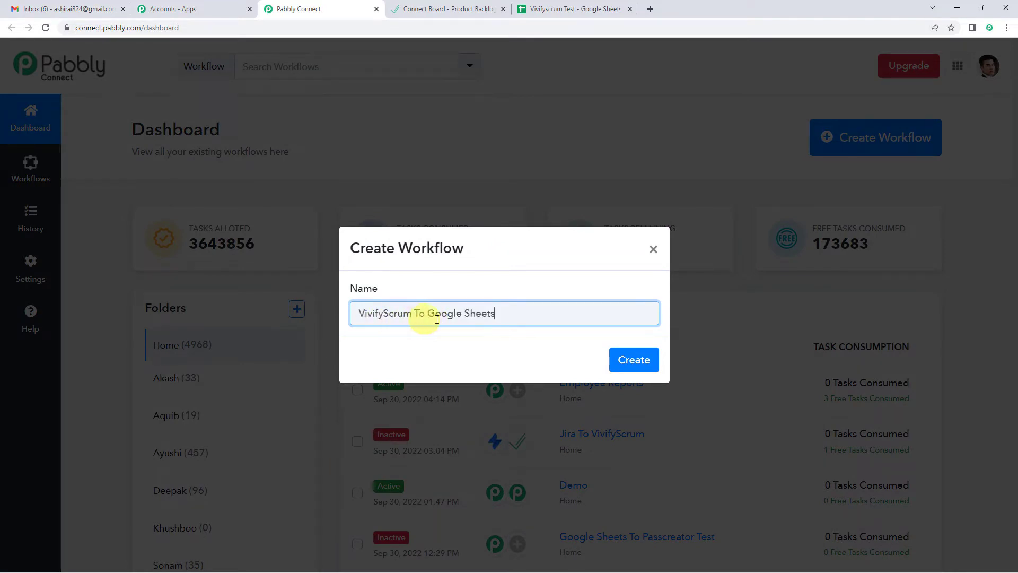
click(631, 360)
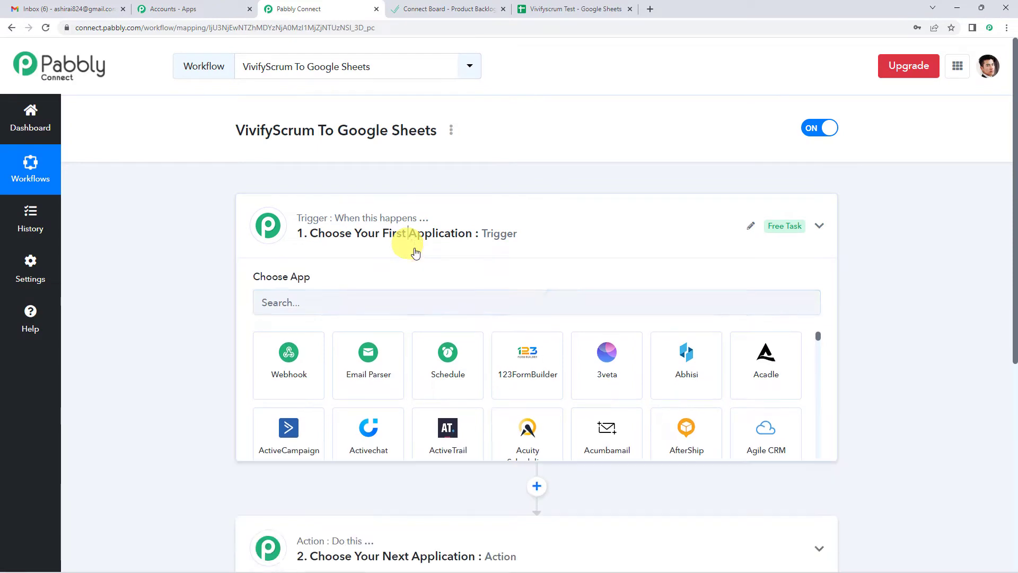
click(409, 238)
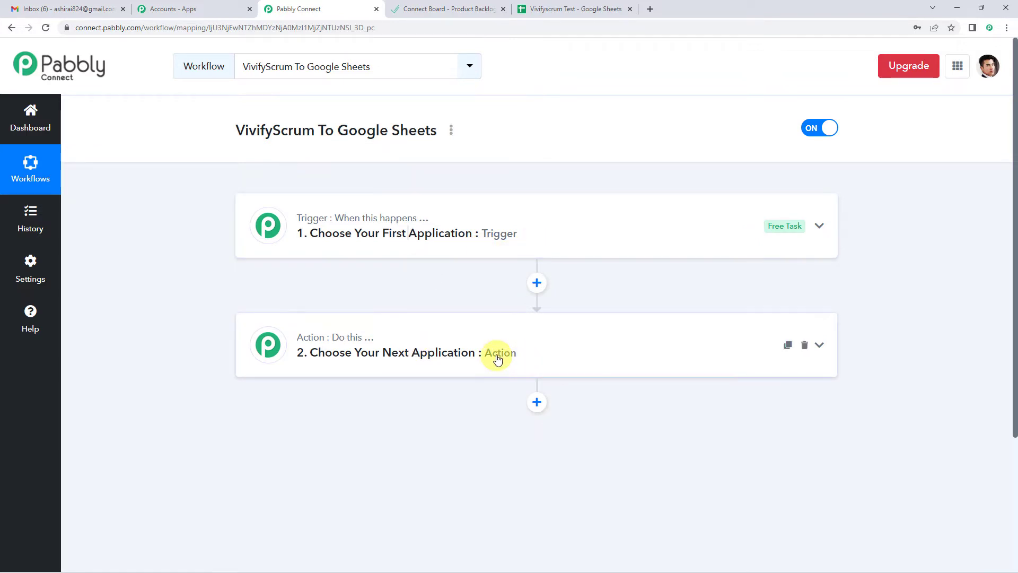
click(475, 249)
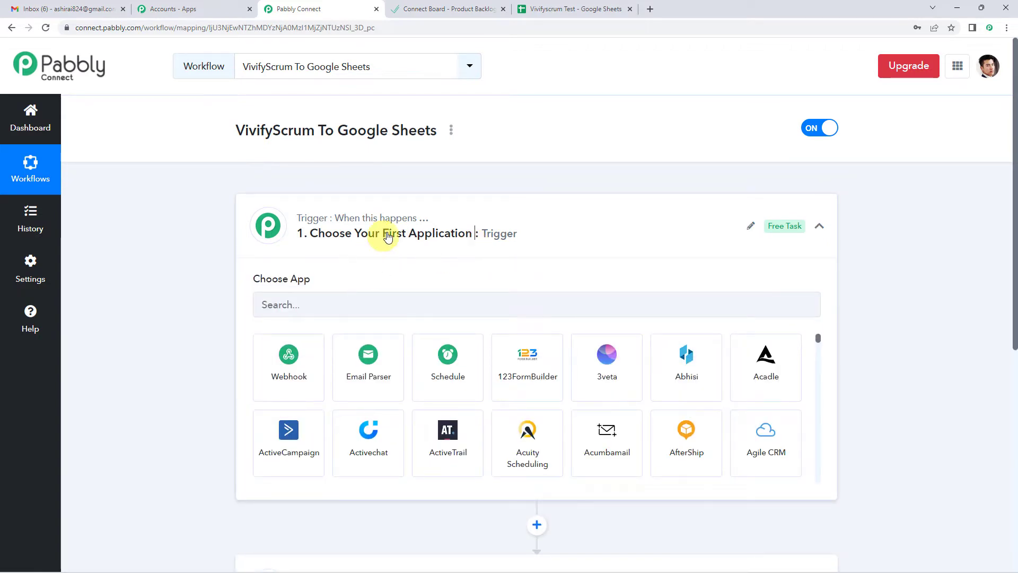
click(452, 245)
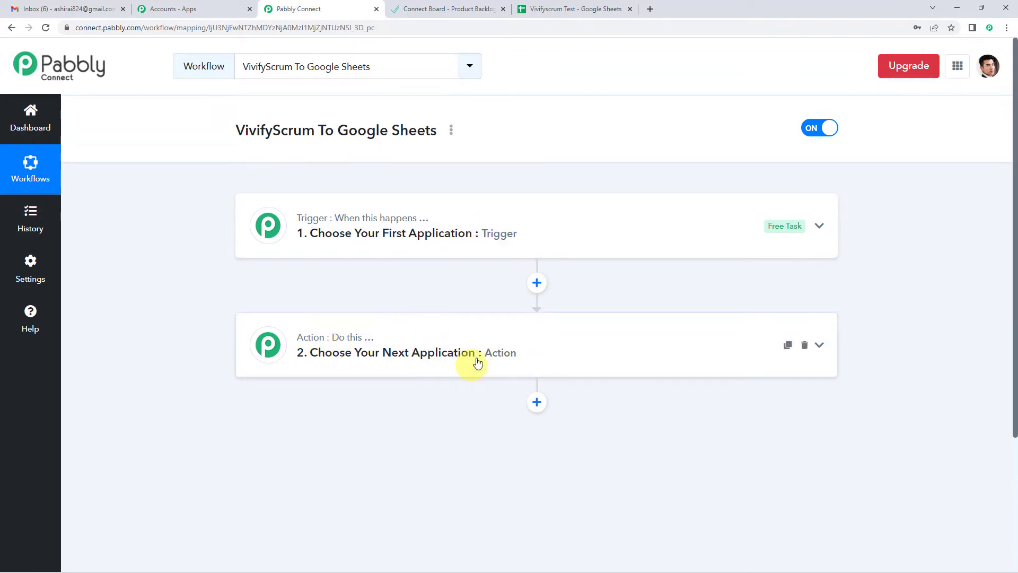
click(432, 232)
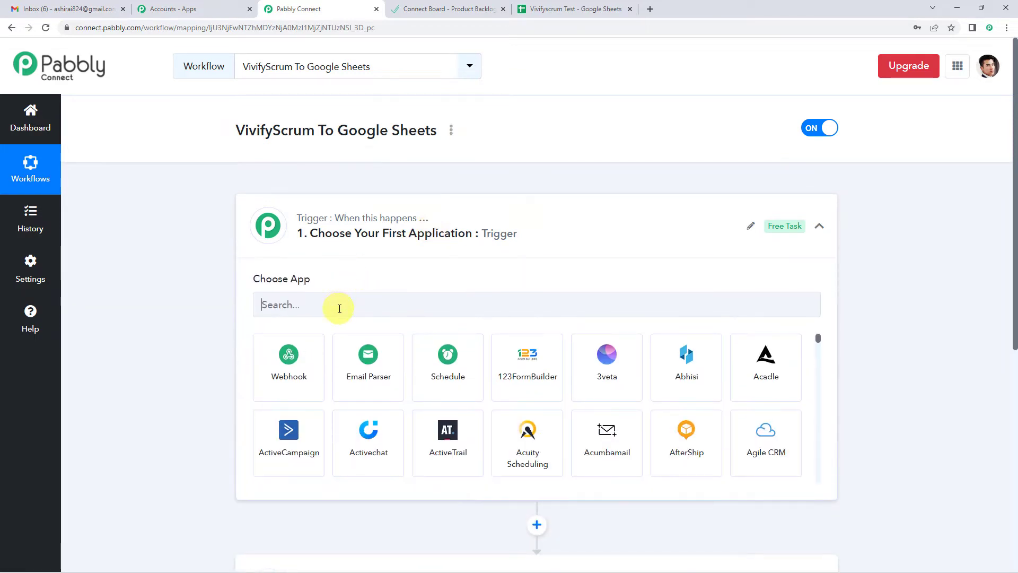
Set the workflow's trigger app to VivifyScrum with the Configure Webhook trigger event.
click(338, 306)
text(vivif)
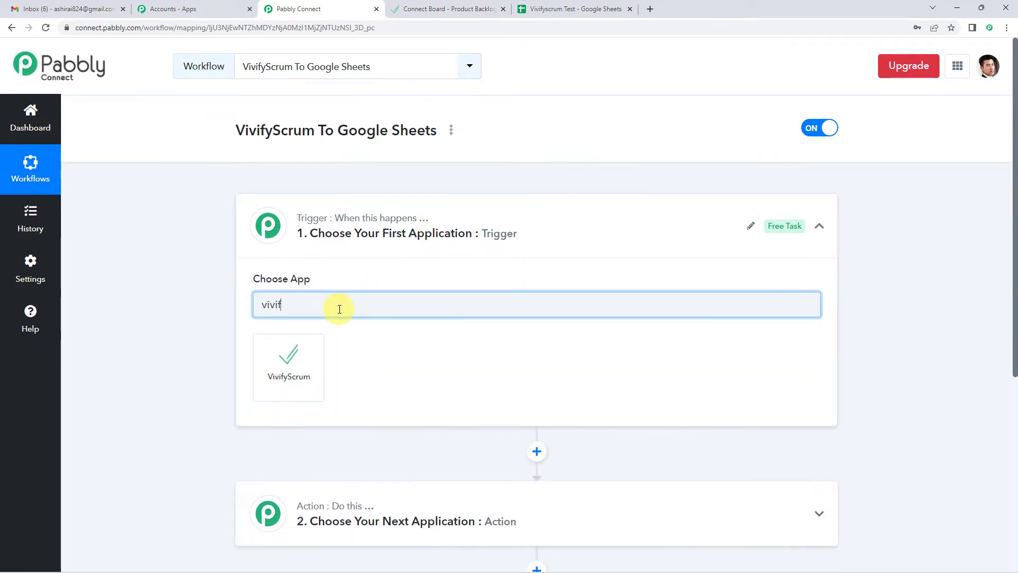
click(305, 380)
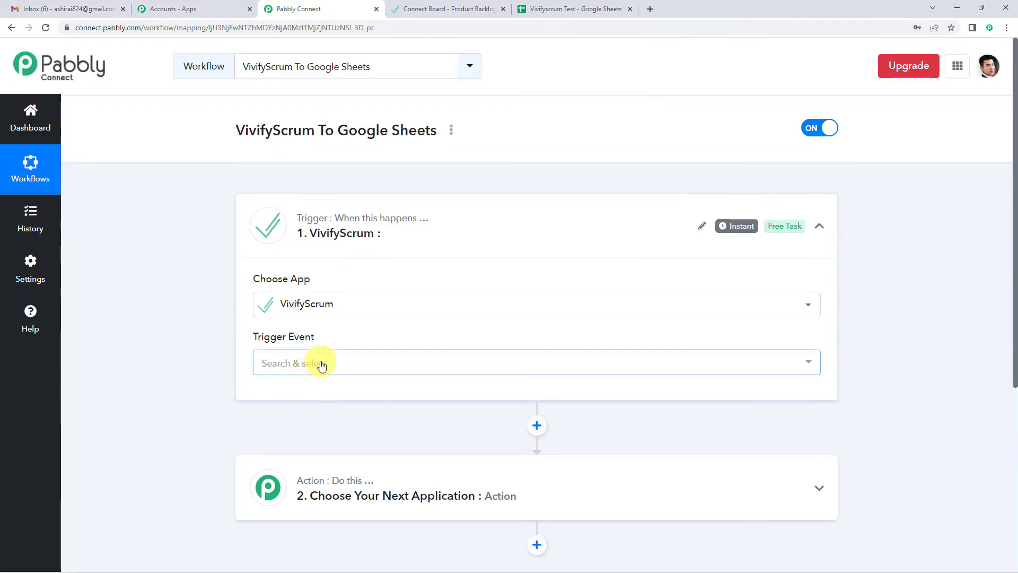
click(323, 363)
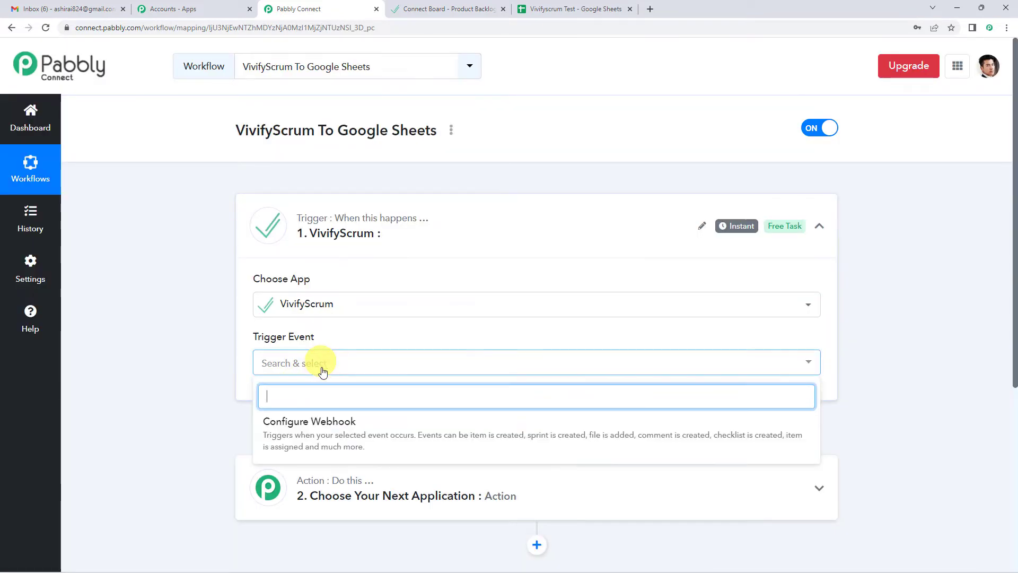
click(311, 424)
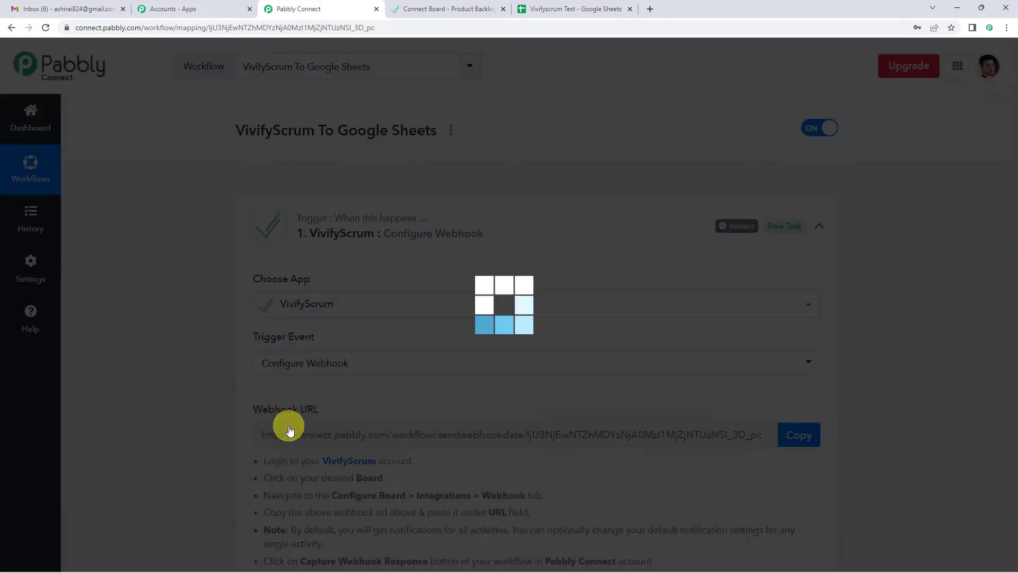
Copy the VivifyScrum trigger's webhook URL and review the setup instructions below it.
scroll(365, 417, down, 2)
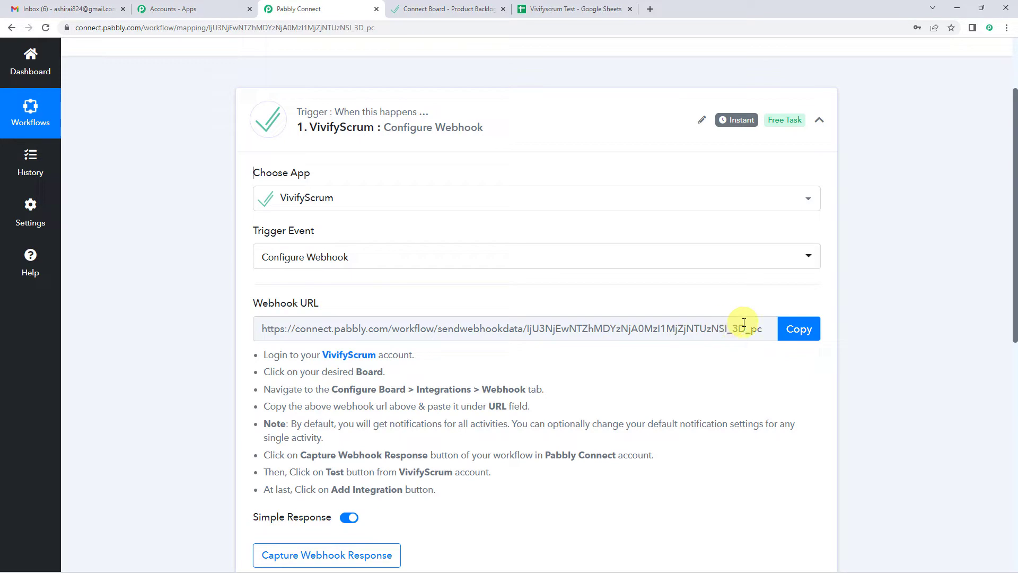
click(792, 329)
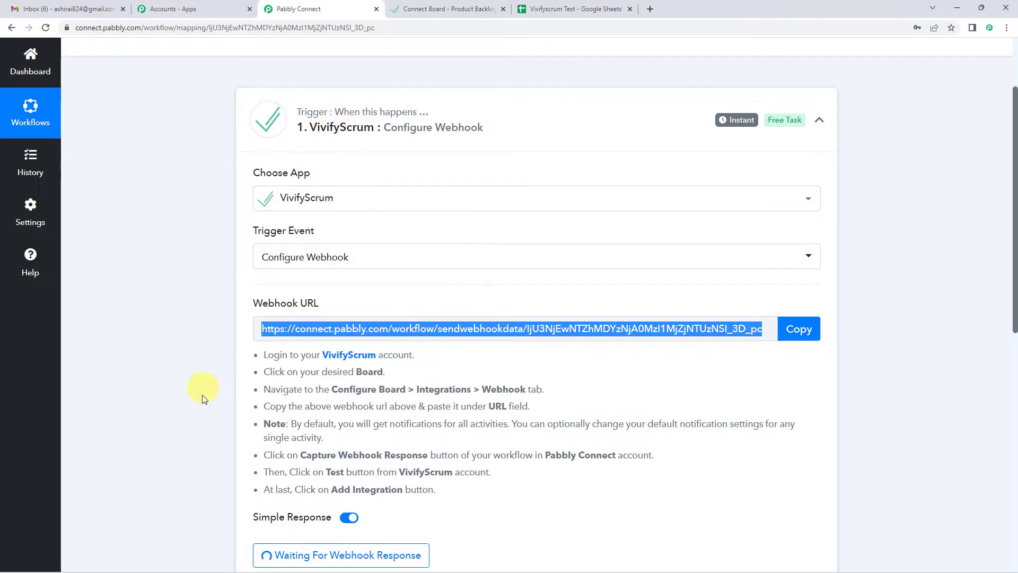
click(299, 383)
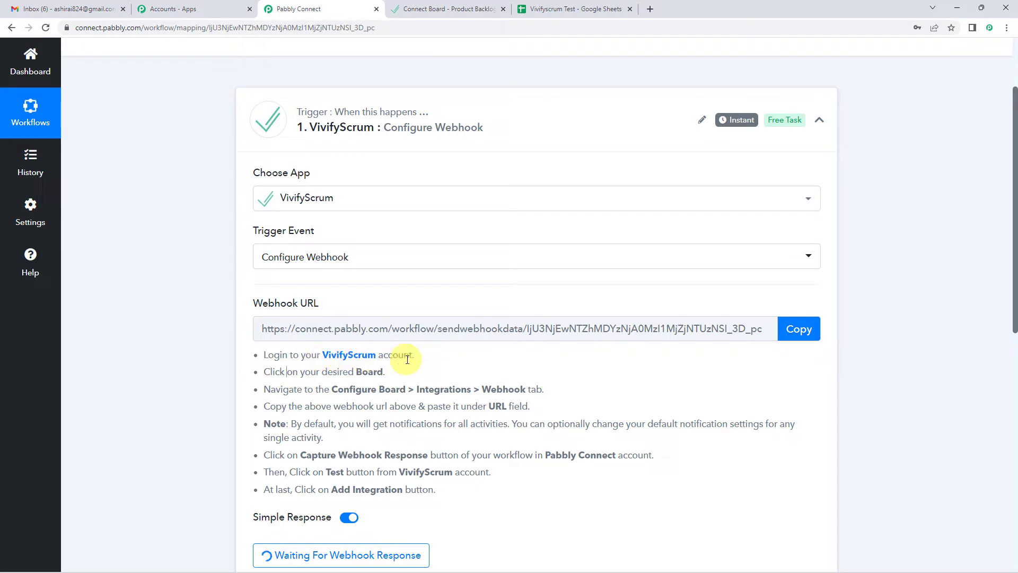
scroll(407, 359, down, 2)
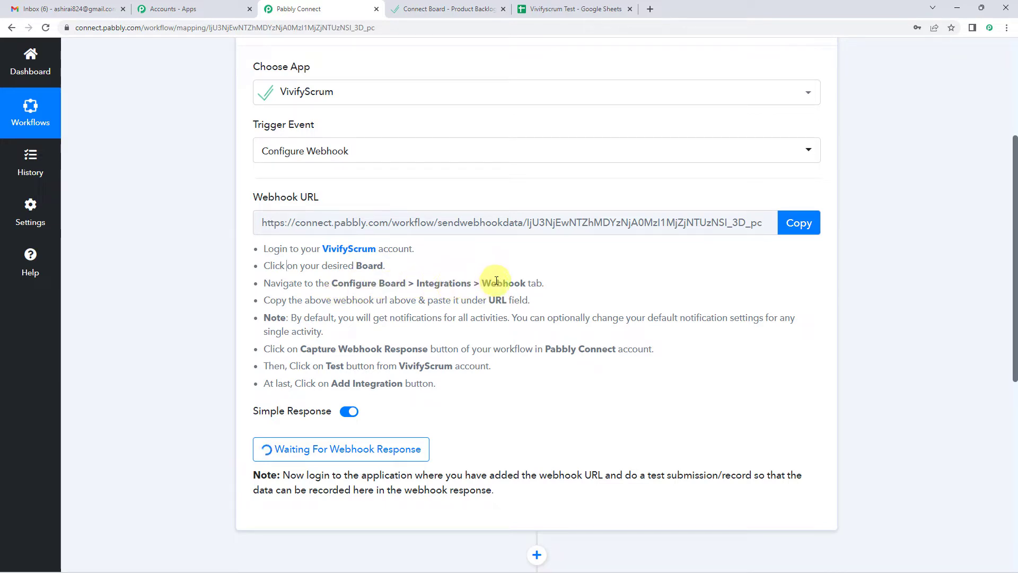
Switch to VivifyScrum and open the Webhook integration in the Connect Board's configuration.
click(459, 7)
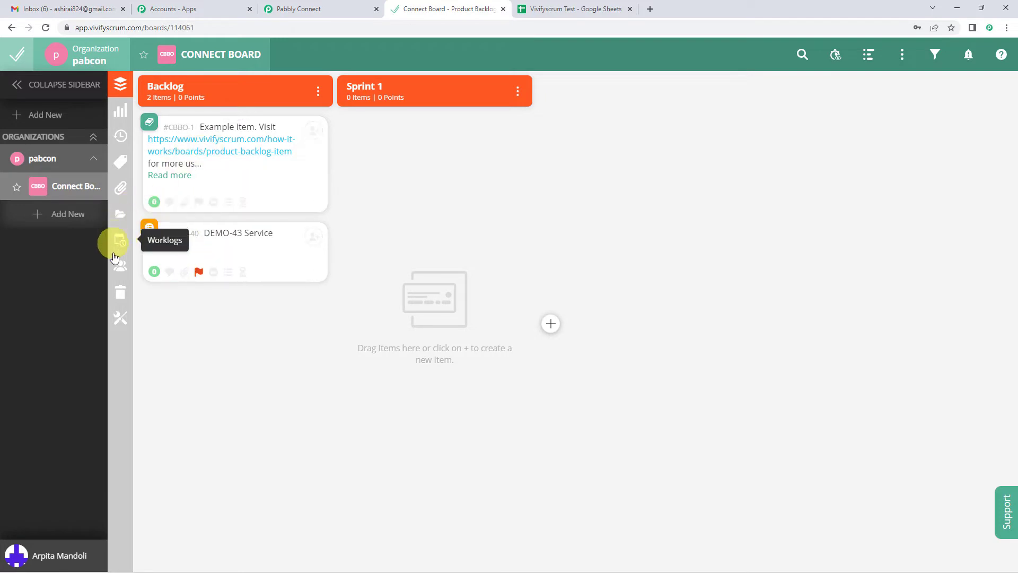
click(131, 322)
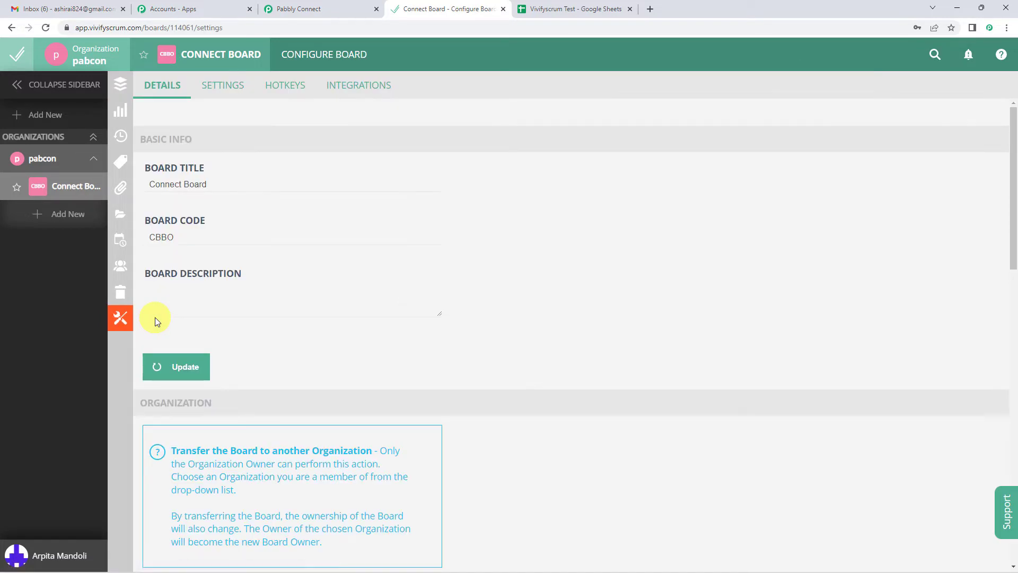
click(364, 86)
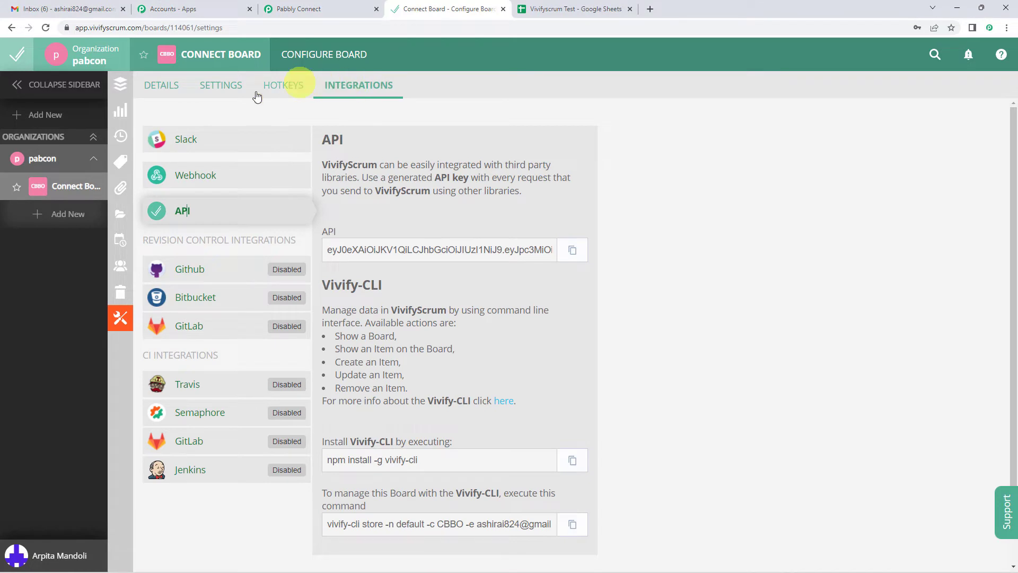
click(195, 177)
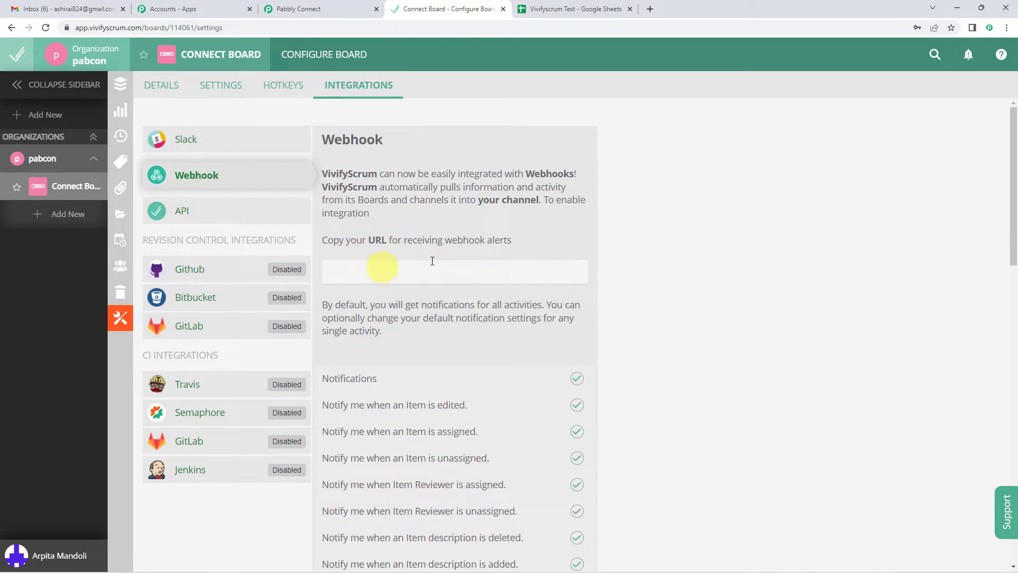
drag(374, 242, 449, 242)
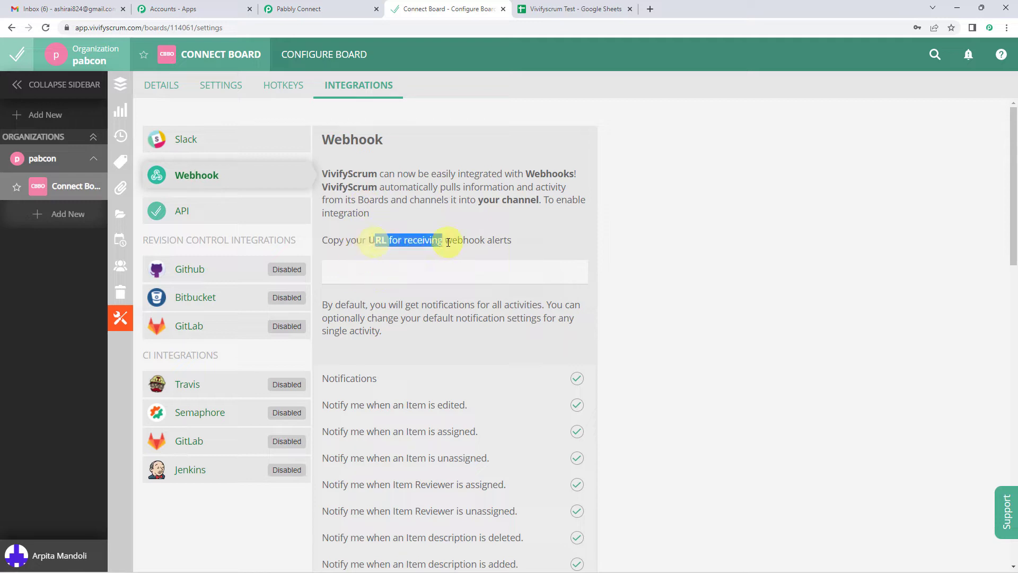
click(403, 273)
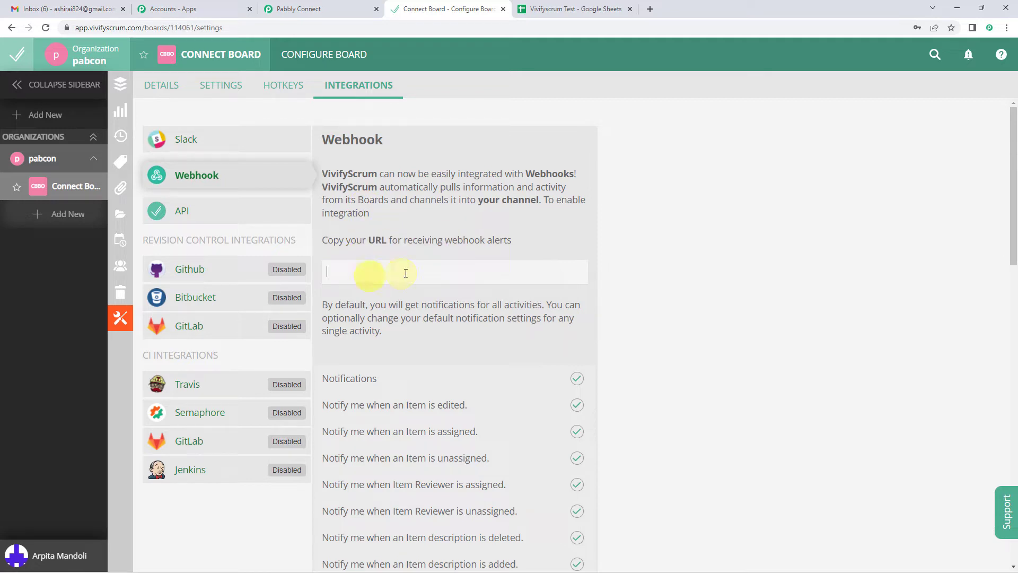
Recopy the webhook URL from Pabbly Connect and paste it as the alert URL in VivifyScrum's Webhook integration.
click(297, 9)
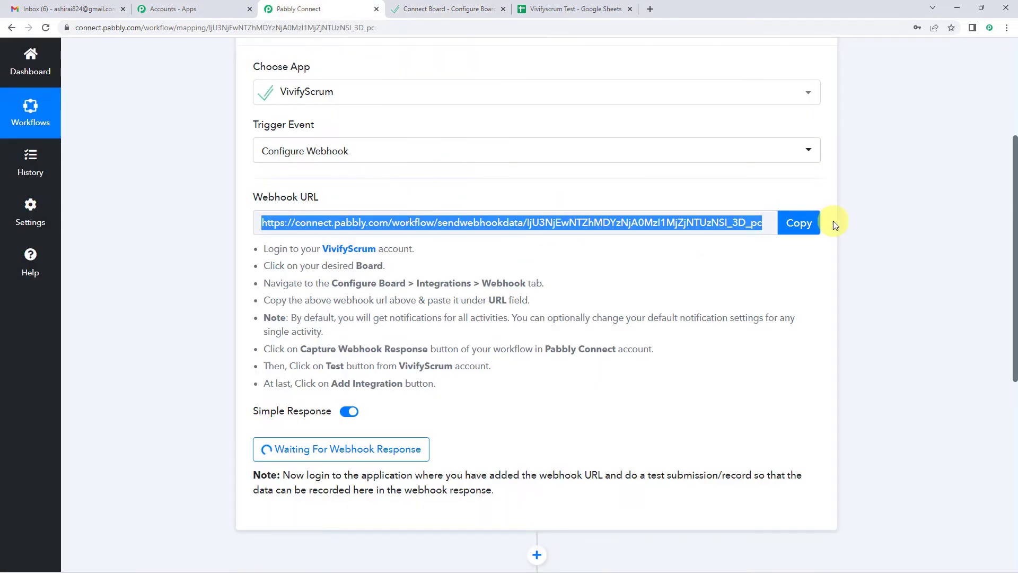
click(804, 227)
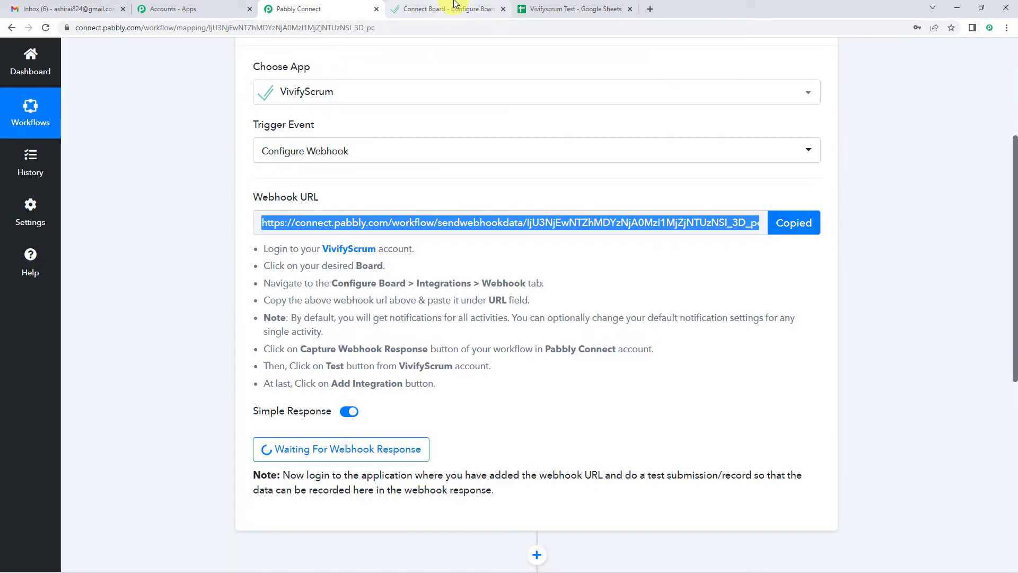
click(455, 7)
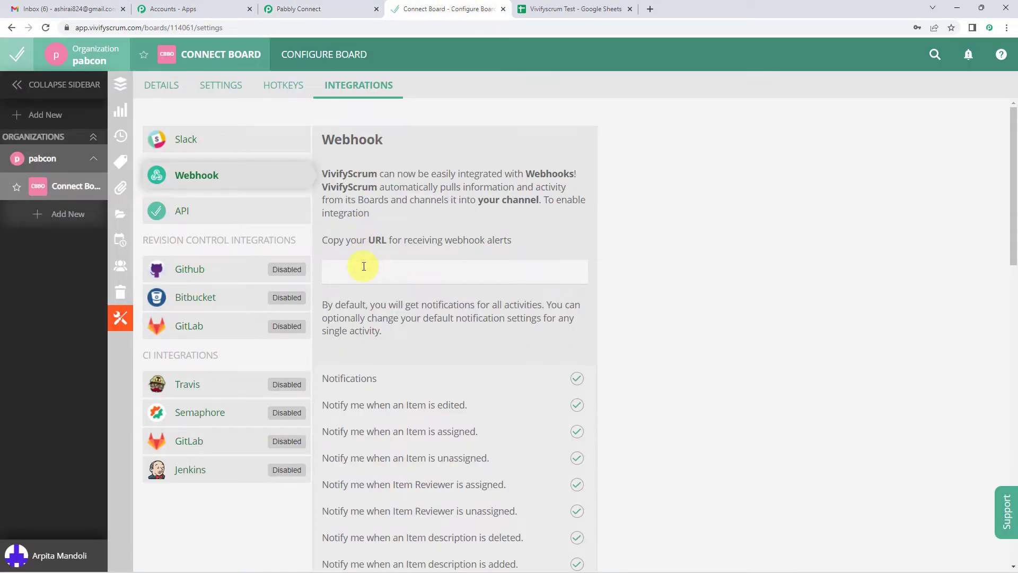
key(ctrl+v)
Review the webhook notification events and send a test for "Notify me when a comment is created".
scroll(412, 228, down, 5)
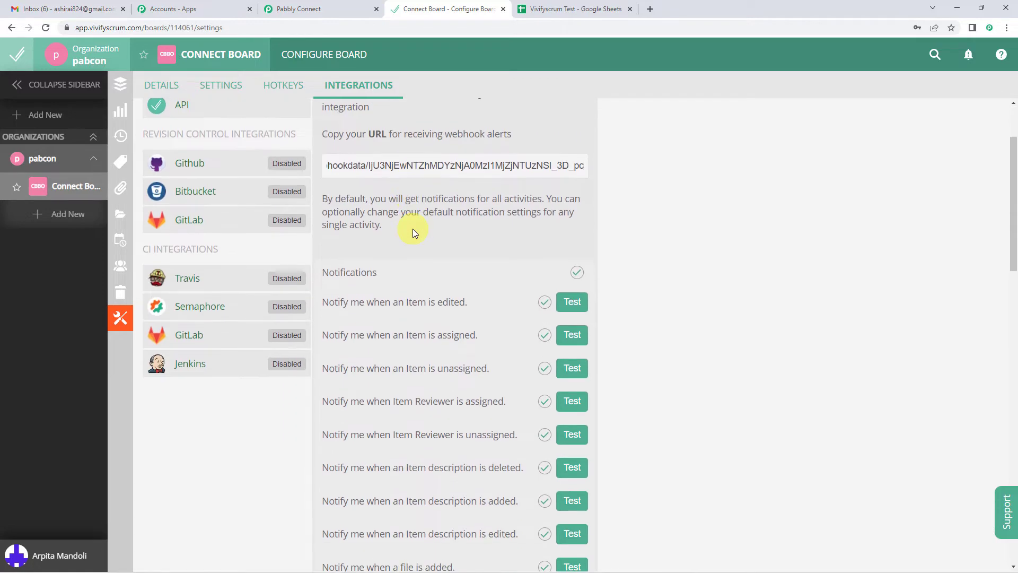
scroll(393, 256, up, 5)
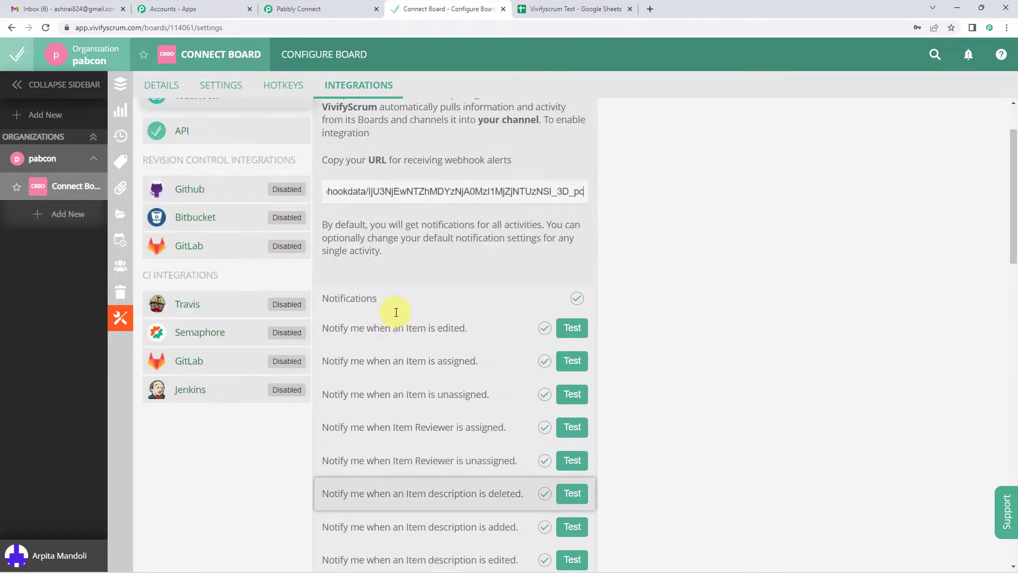
scroll(416, 328, down, 6)
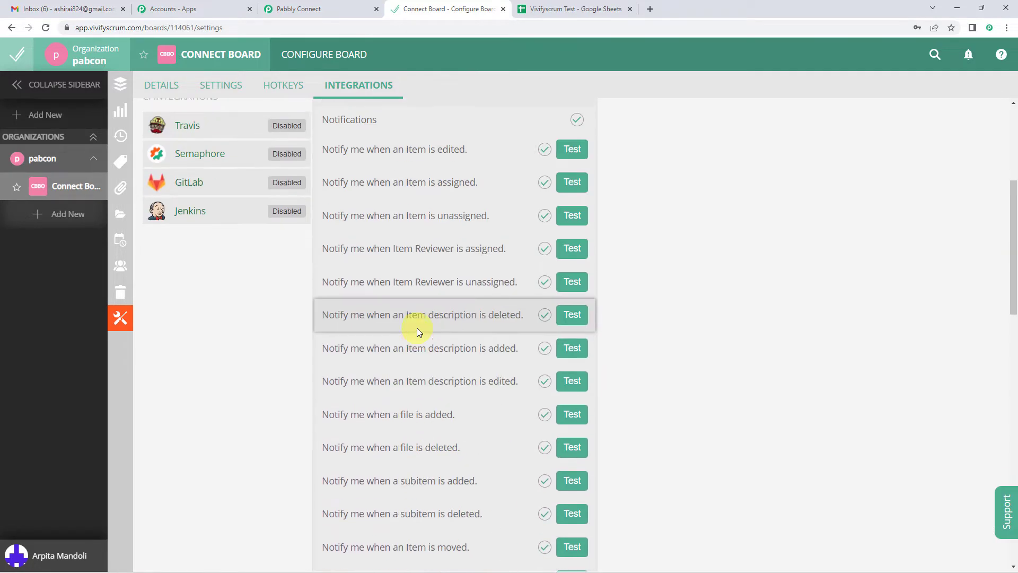
scroll(503, 321, down, 4)
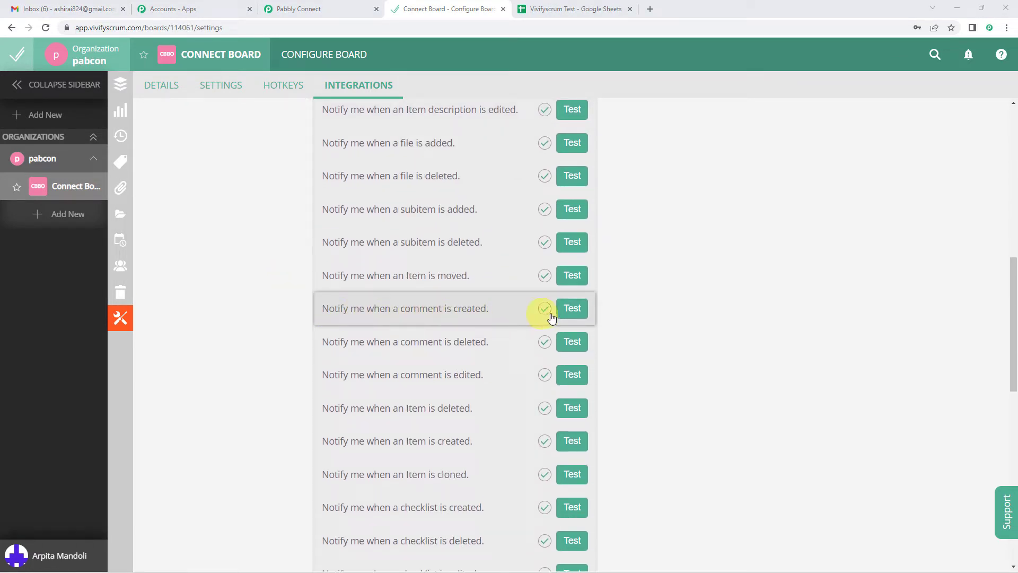
click(573, 310)
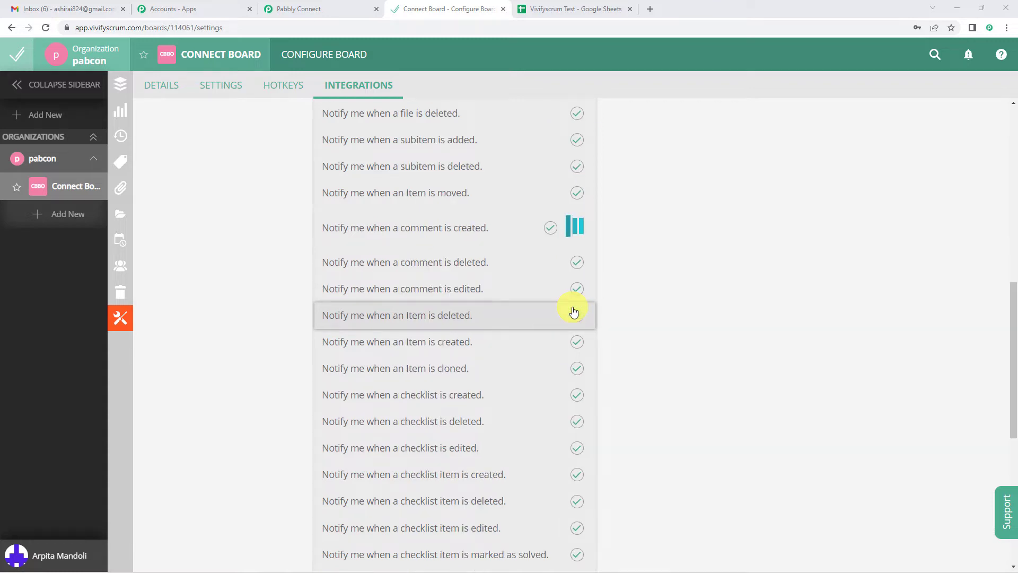
Add the webhook integration to the Connect Board and switch back to the Pabbly Connect workflow.
scroll(456, 273, down, 7)
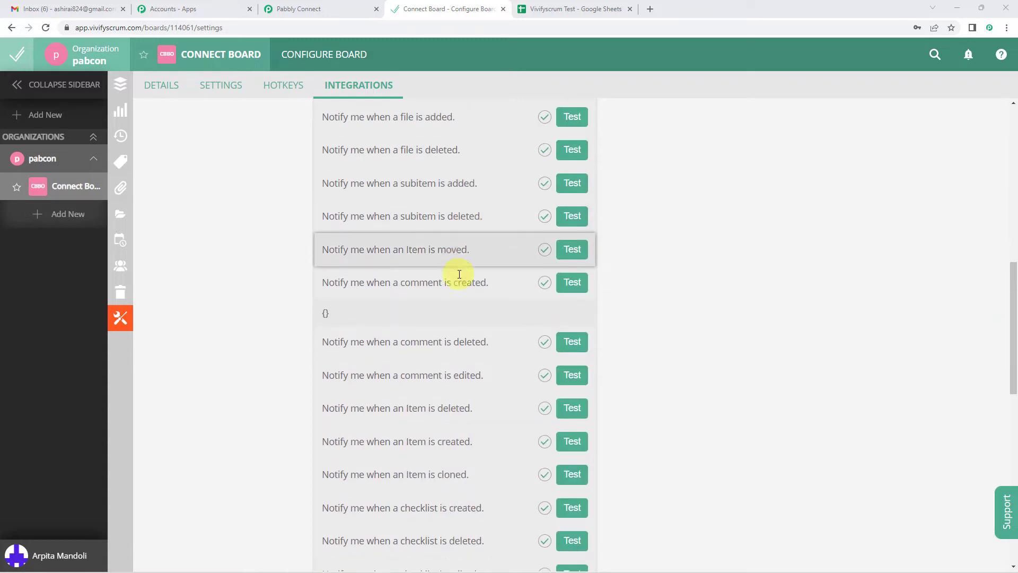
scroll(459, 274, down, 5)
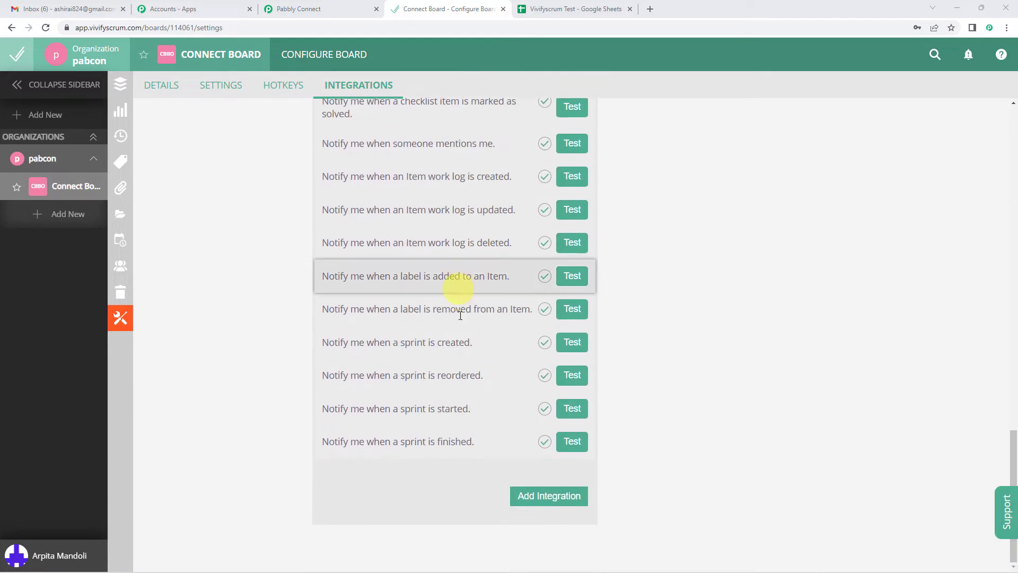
click(561, 500)
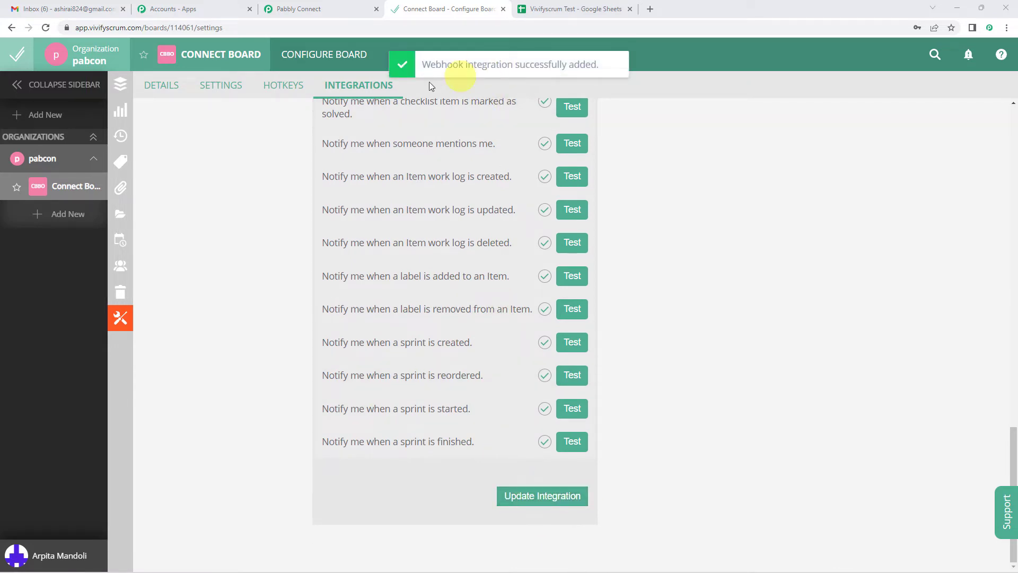
click(343, 5)
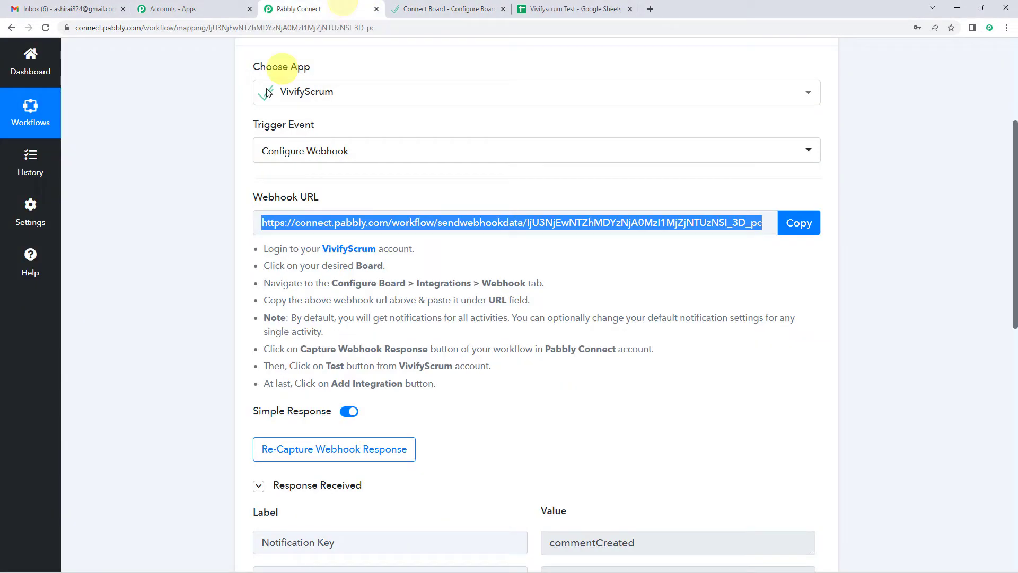
Check the test response received by the VivifyScrum trigger and start recapturing the webhook response.
scroll(175, 246, down, 4)
scroll(175, 246, down, 2)
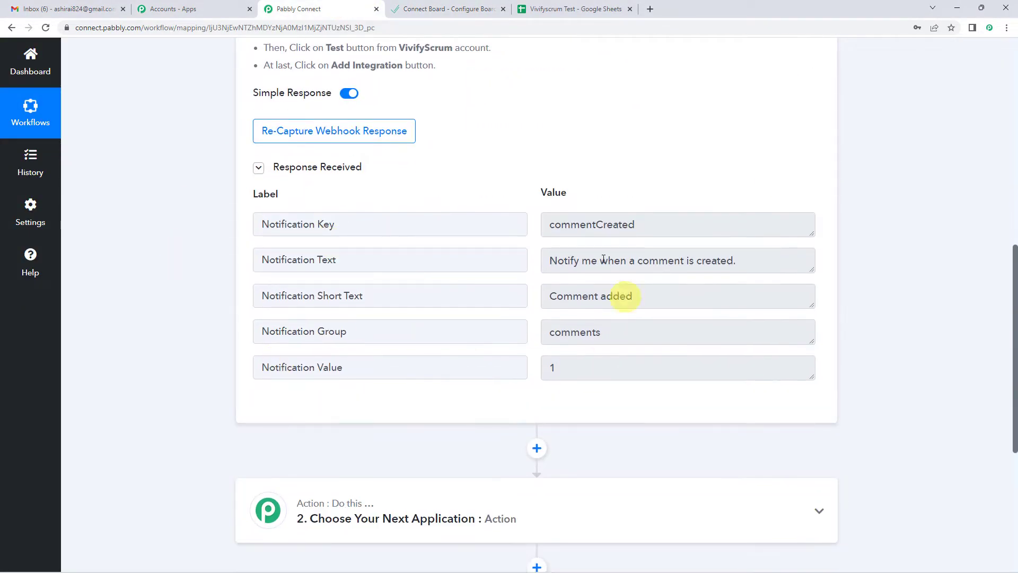
scroll(361, 257, up, 2)
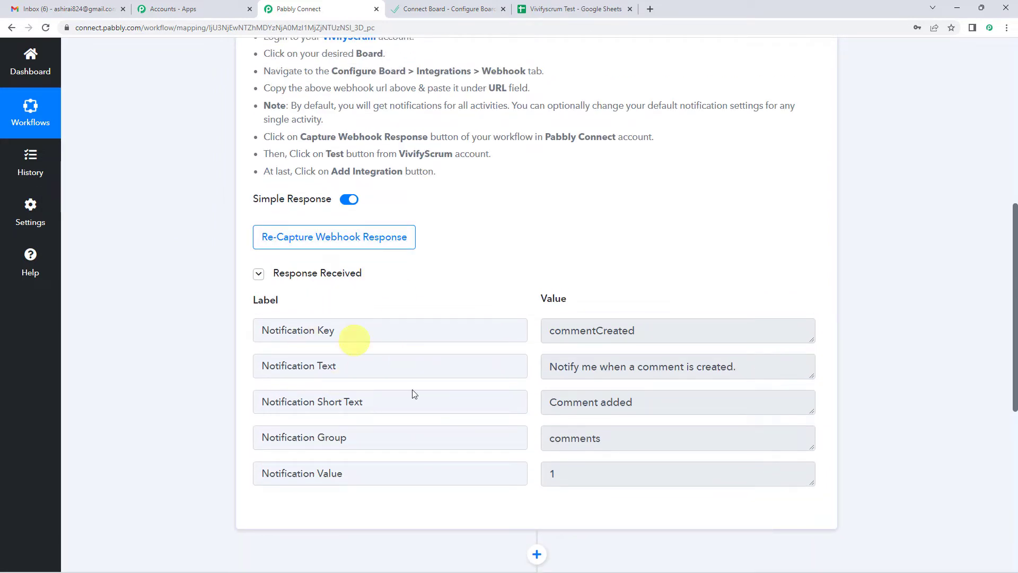
scroll(515, 291, down, 2)
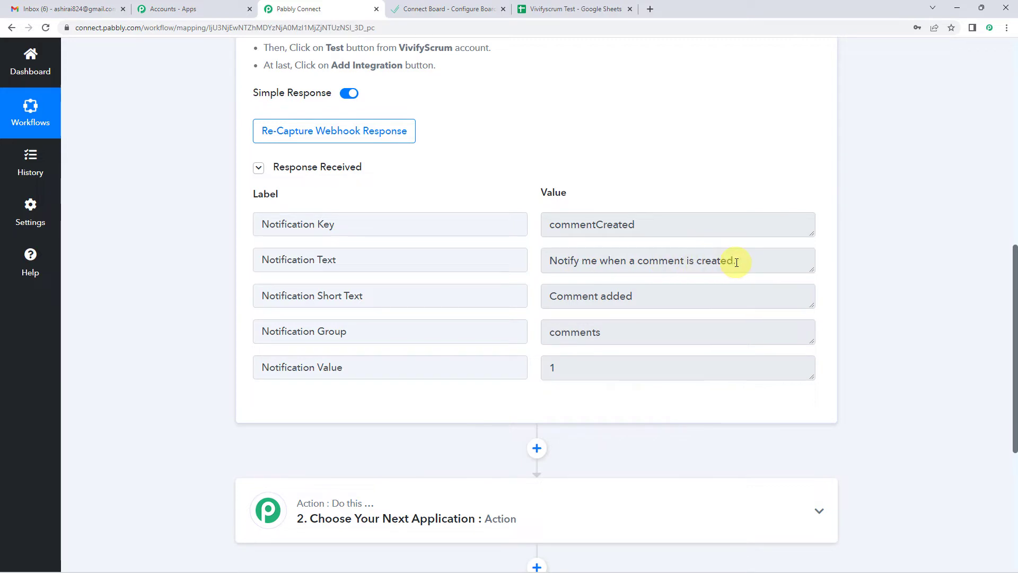
scroll(378, 250, up, 2)
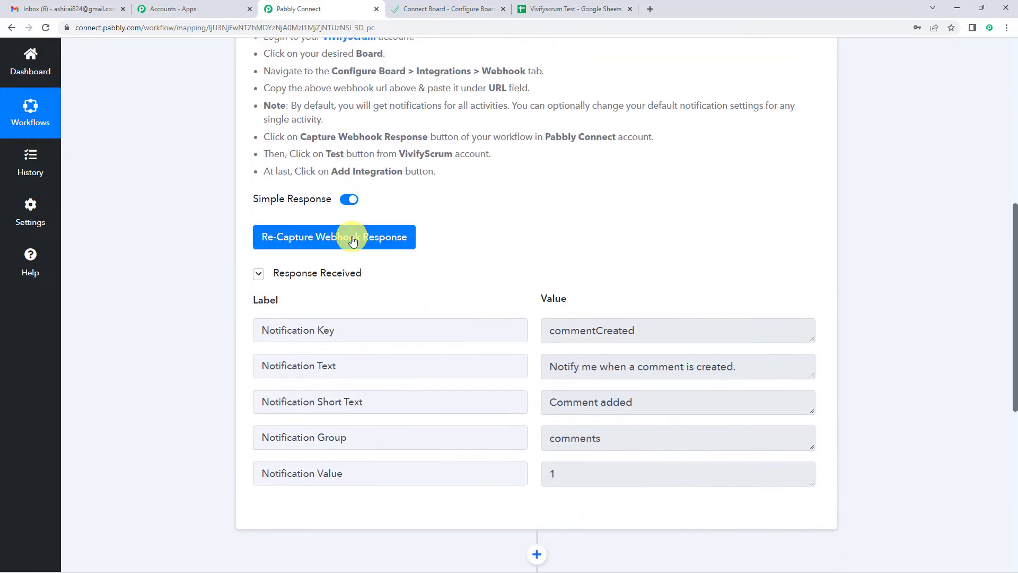
click(353, 237)
click(466, 379)
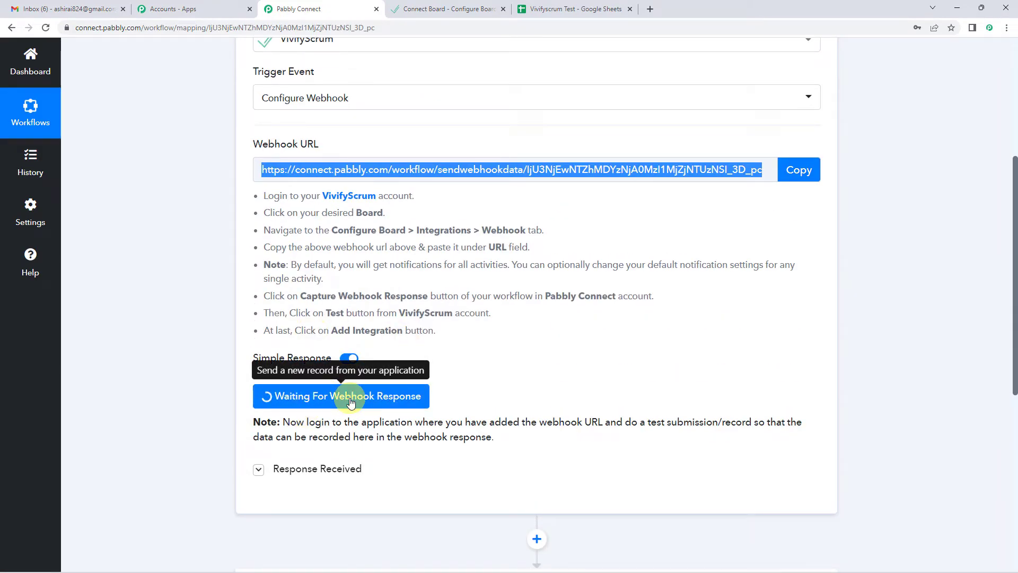
scroll(505, 377, up, 2)
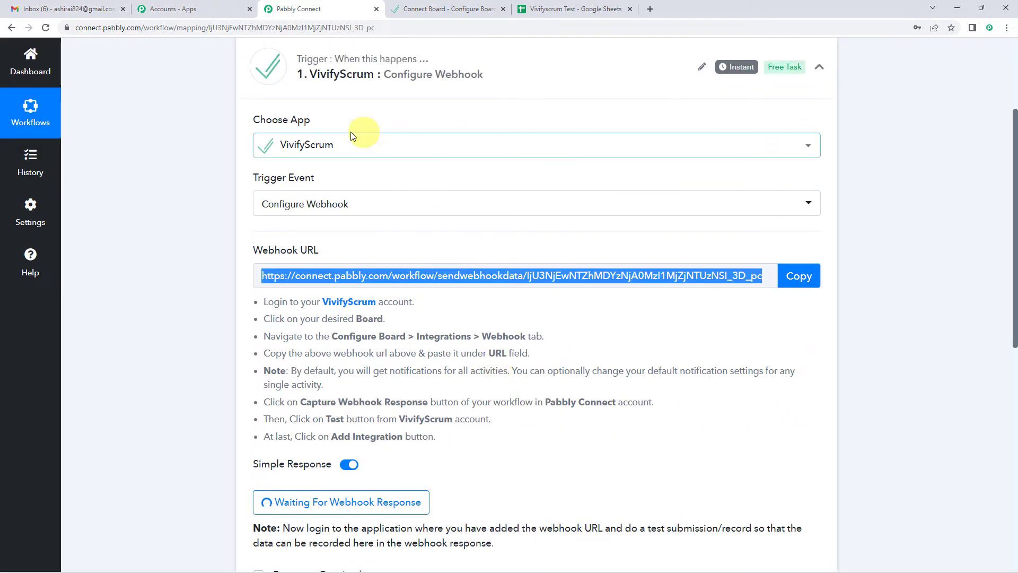
scroll(503, 425, down, 2)
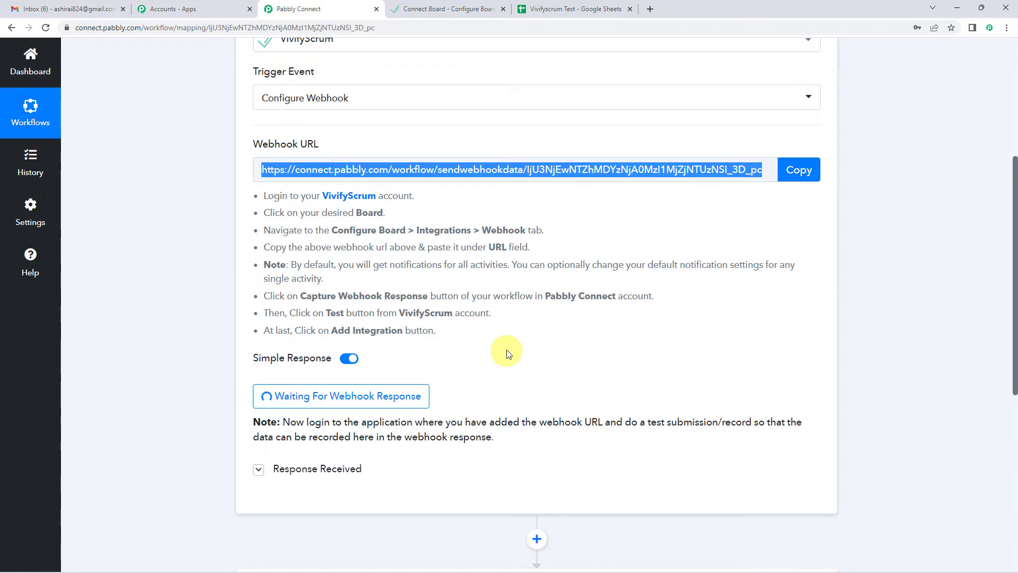
scroll(507, 348, up, 2)
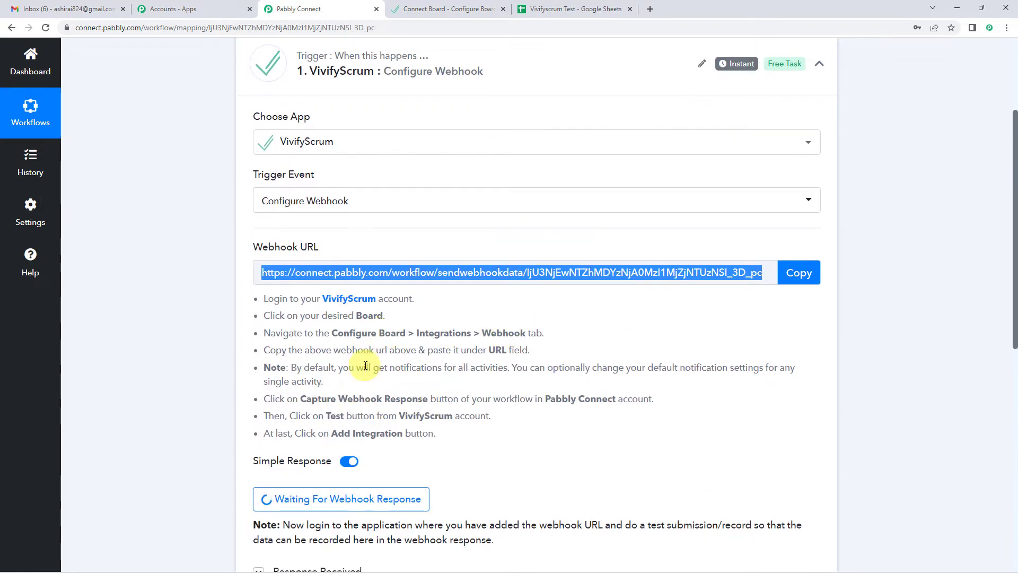
scroll(218, 323, down, 3)
scroll(226, 308, up, 2)
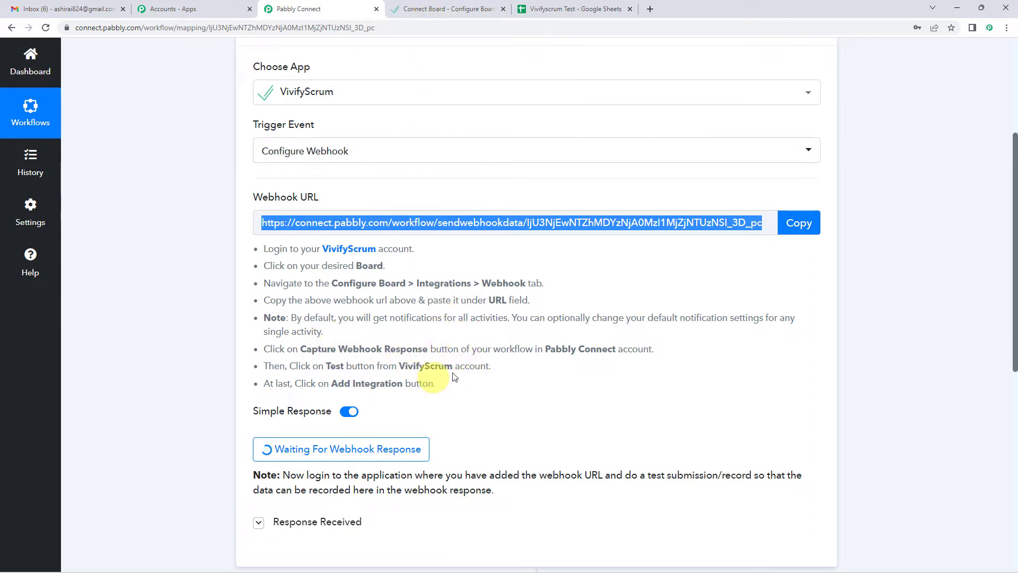
Switch to VivifyScrum, open the Connect Board's backlog and view the details of the DEMO-43 Service Request task.
click(452, 9)
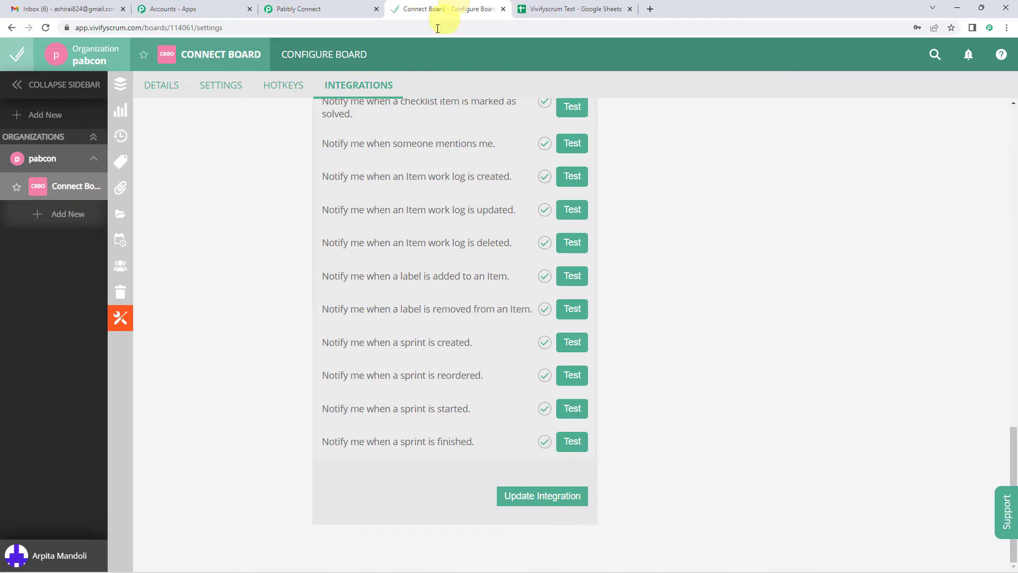
click(62, 189)
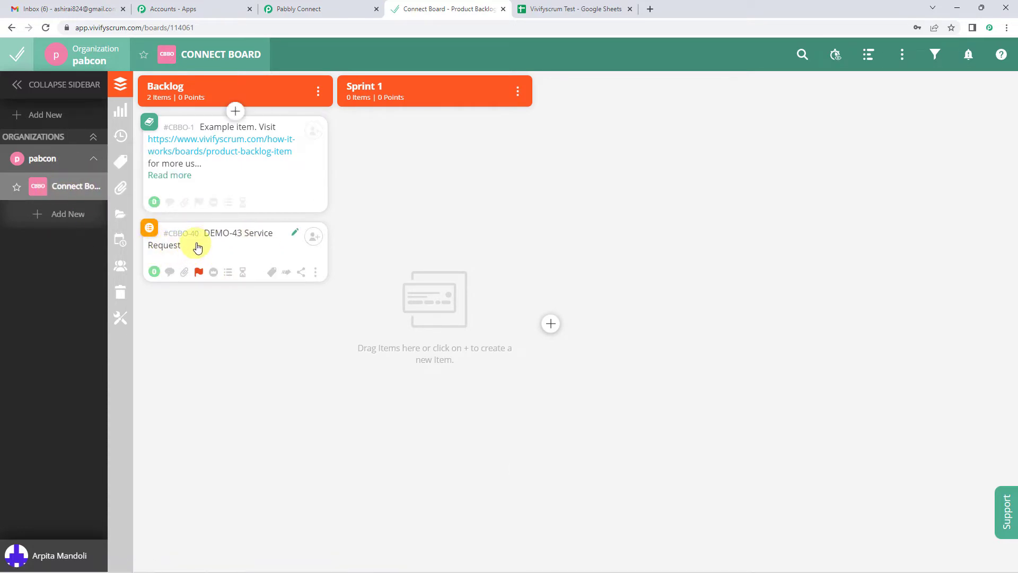
click(179, 247)
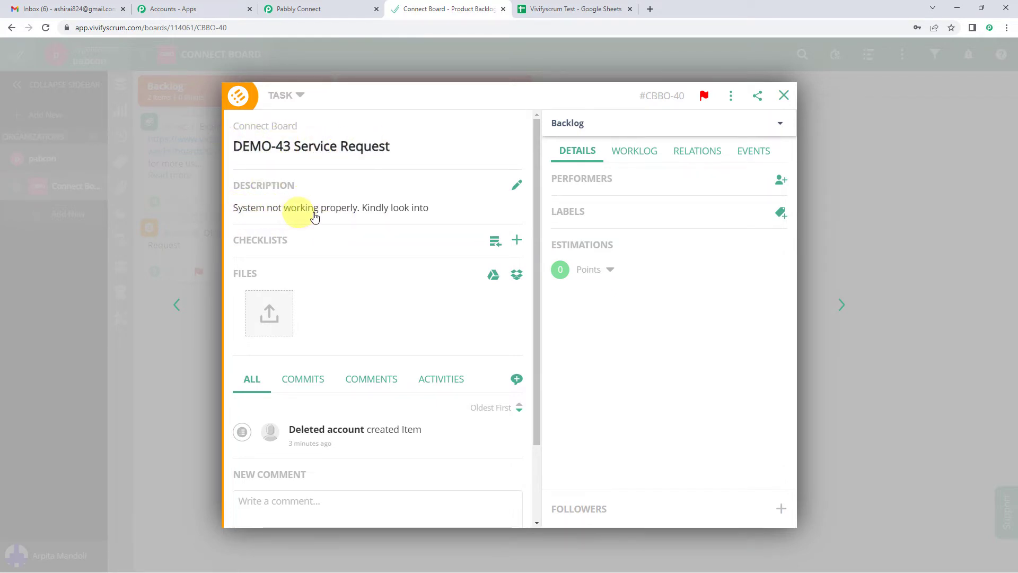
scroll(352, 258, down, 2)
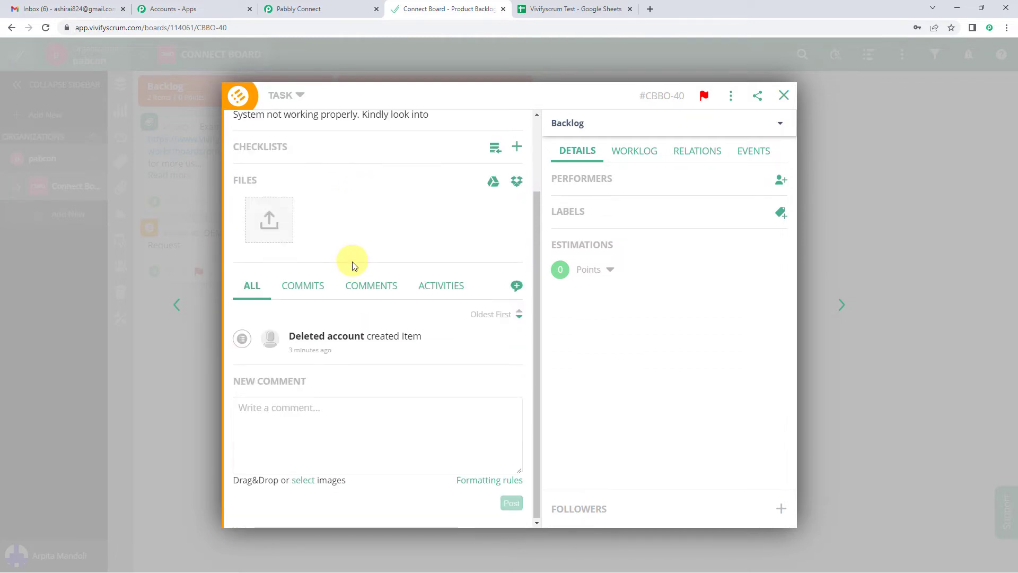
click(784, 97)
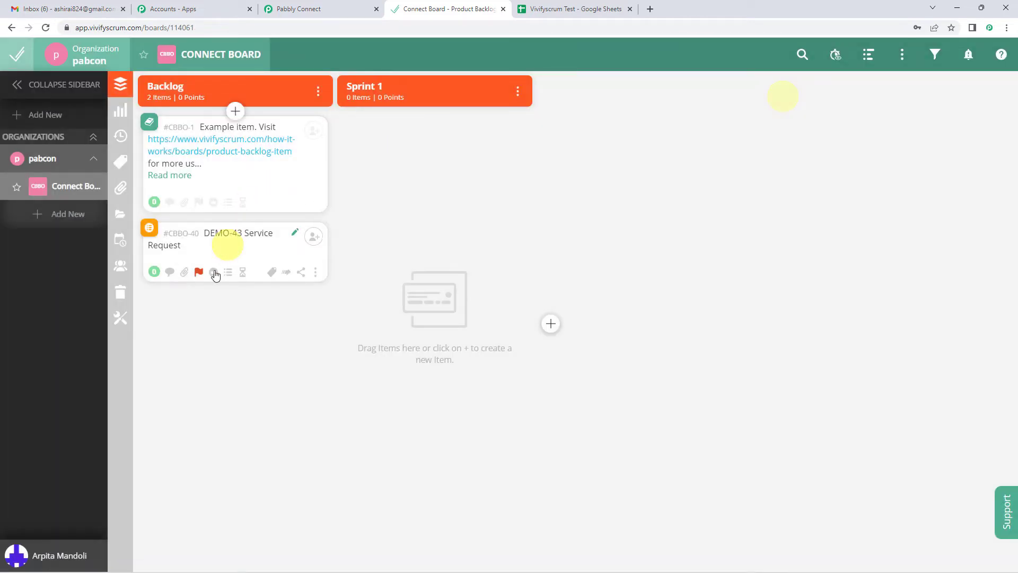
Post the comment "Hey, Noted! Will do before deadline." on the DEMO-43 Service Request item.
click(168, 273)
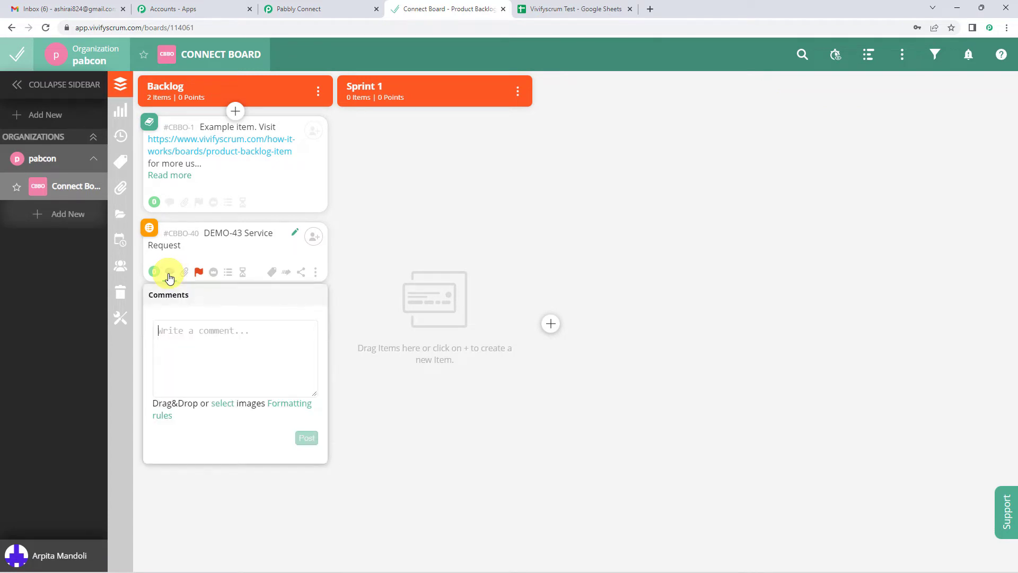
click(185, 357)
key(ctrl+v)
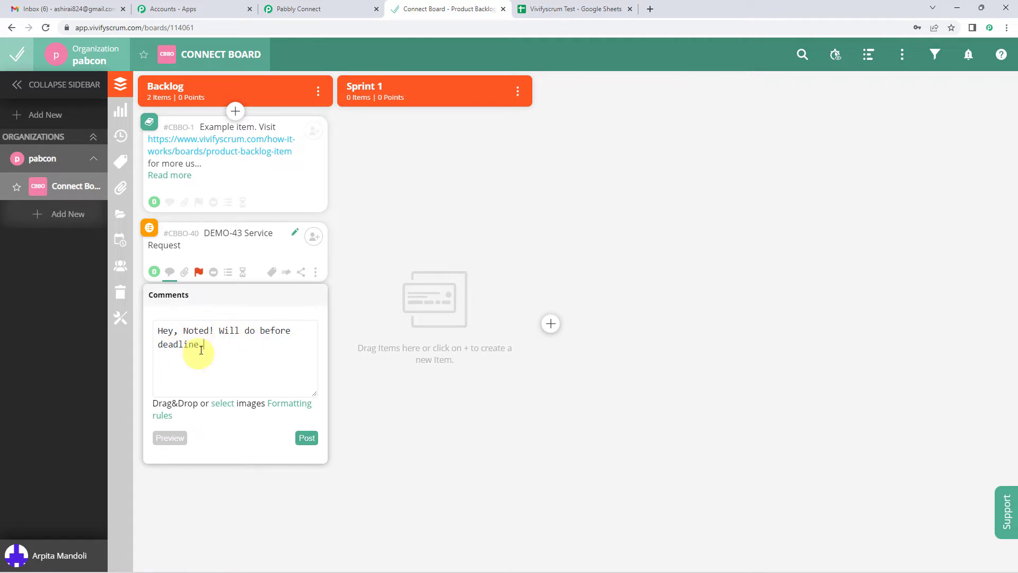
click(308, 438)
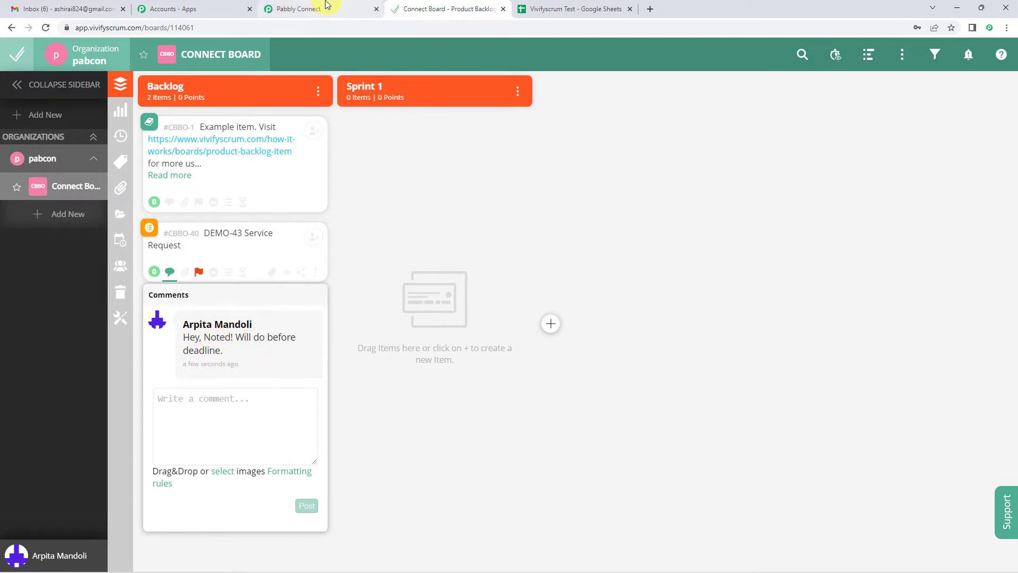
Switch back to Pabbly Connect and examine the comment text and item title in the received webhook response.
click(326, 6)
scroll(193, 265, up, 2)
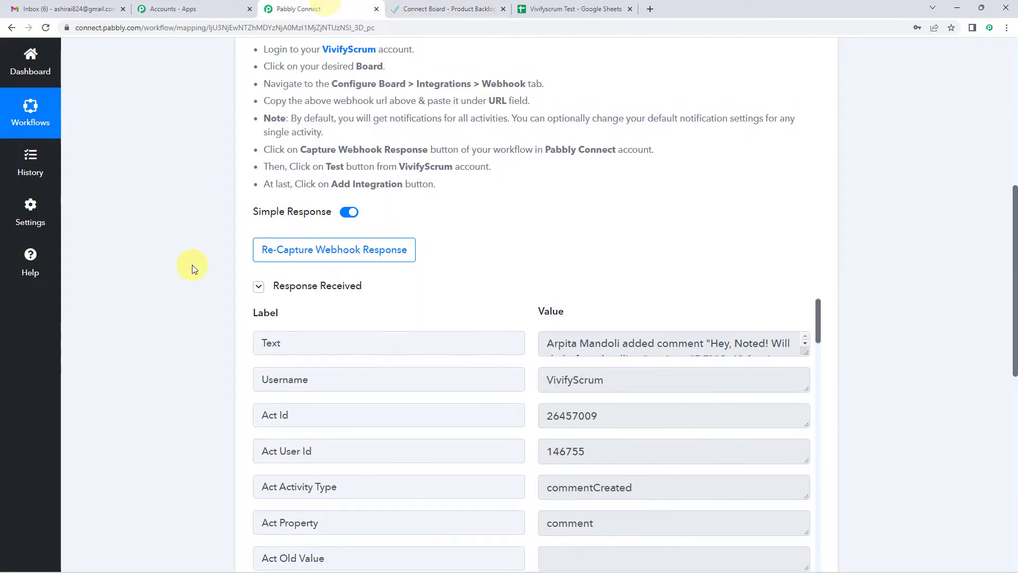
scroll(193, 266, down, 3)
scroll(192, 265, down, 3)
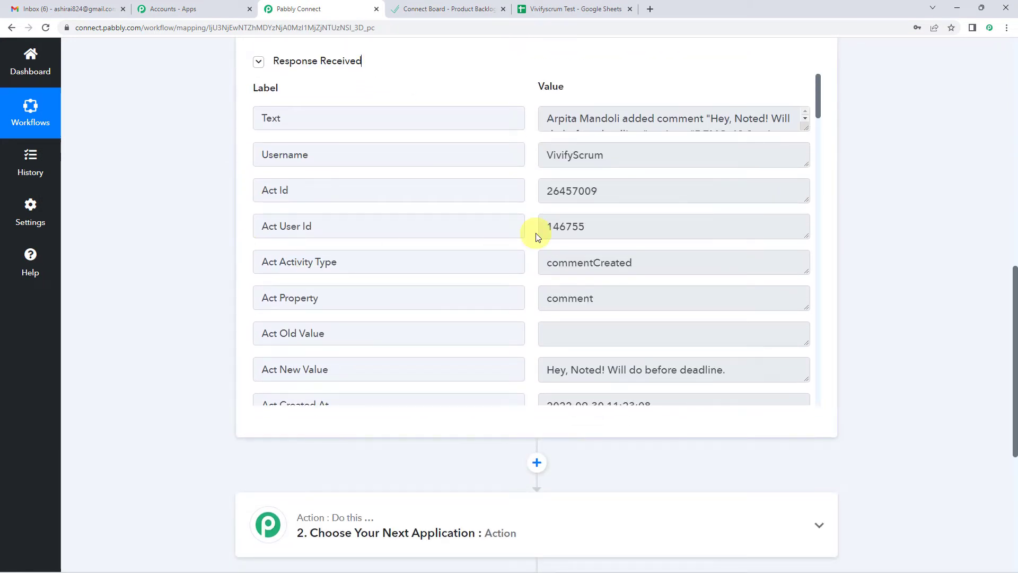
scroll(648, 260, down, 1)
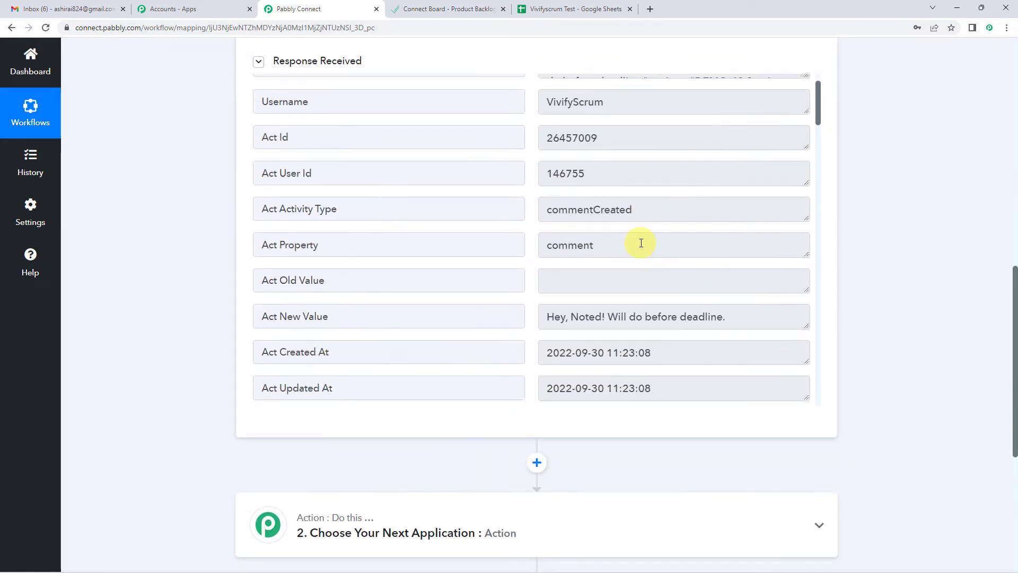
scroll(642, 243, down, 2)
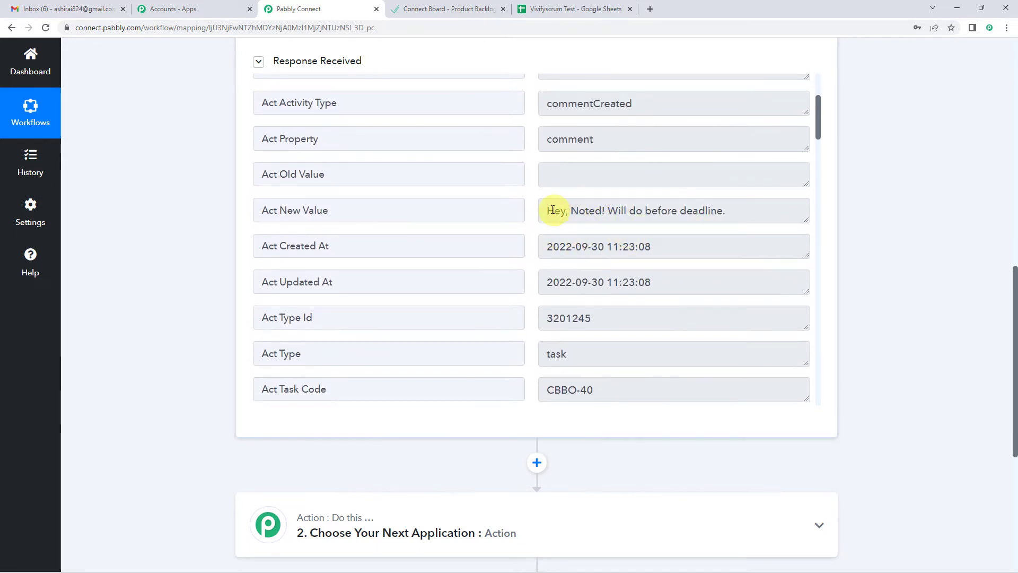
drag(546, 210, 746, 210)
click(745, 210)
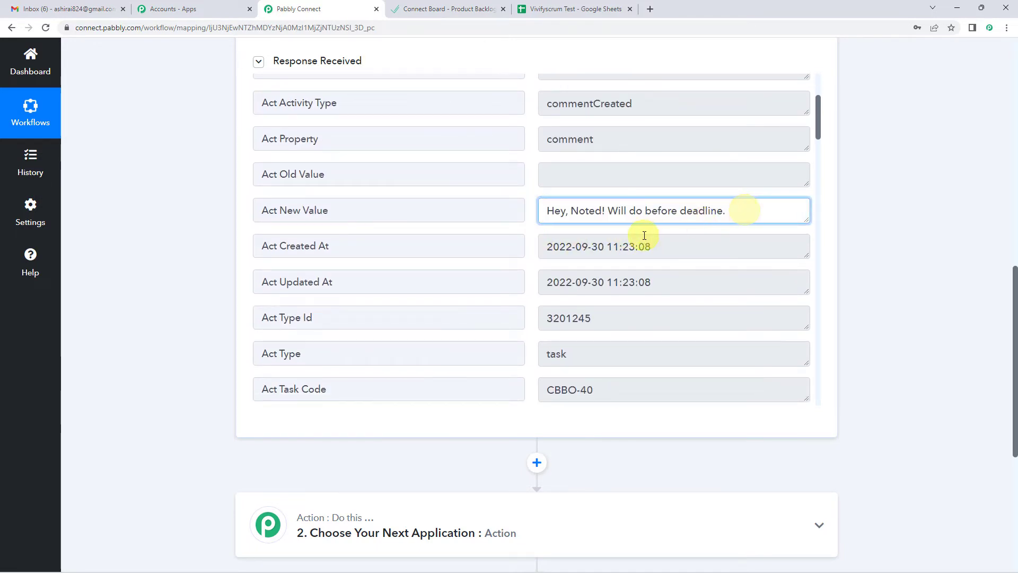
scroll(643, 234, down, 3)
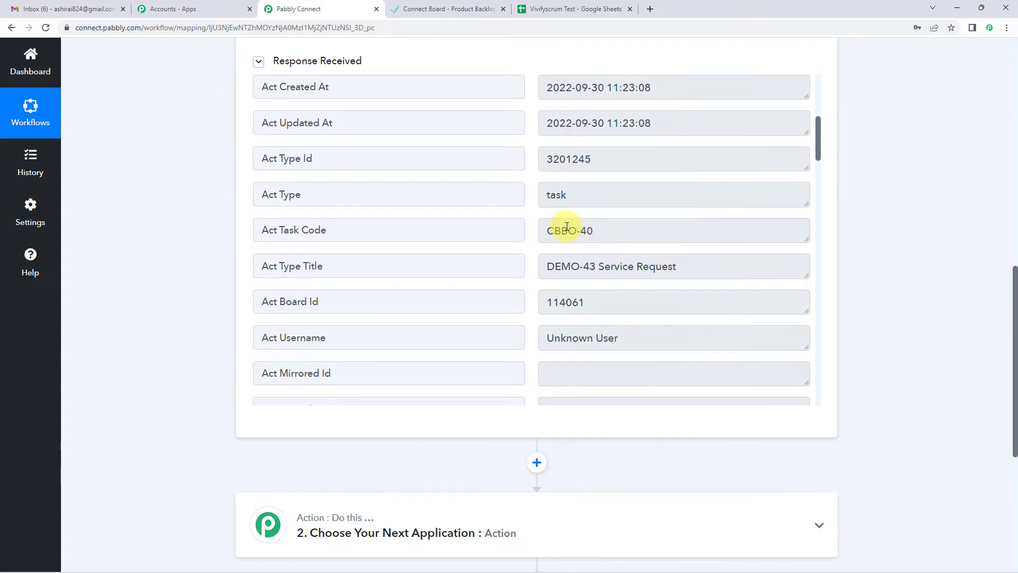
scroll(562, 233, down, 1)
drag(540, 211, 691, 217)
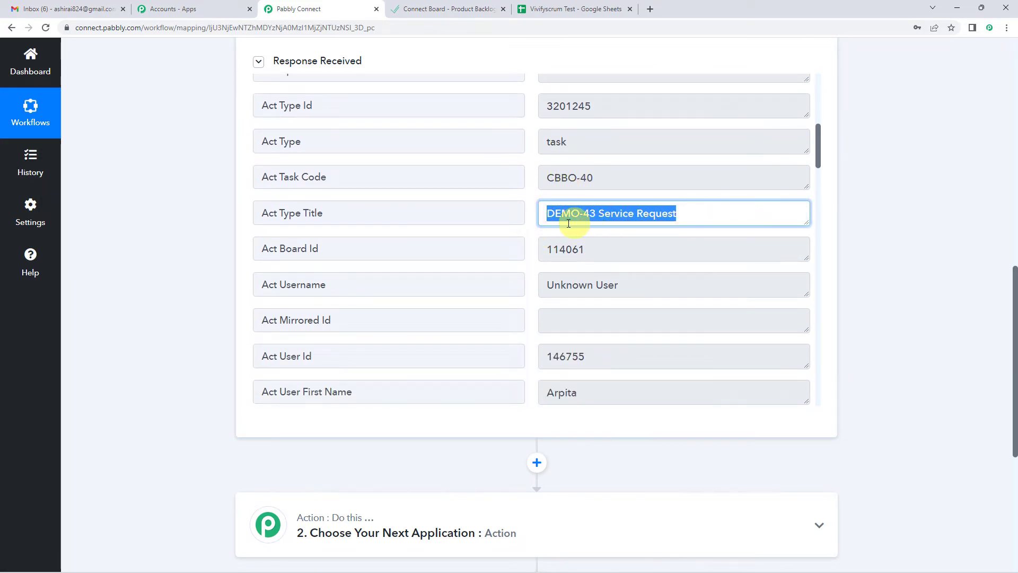
drag(546, 213, 692, 213)
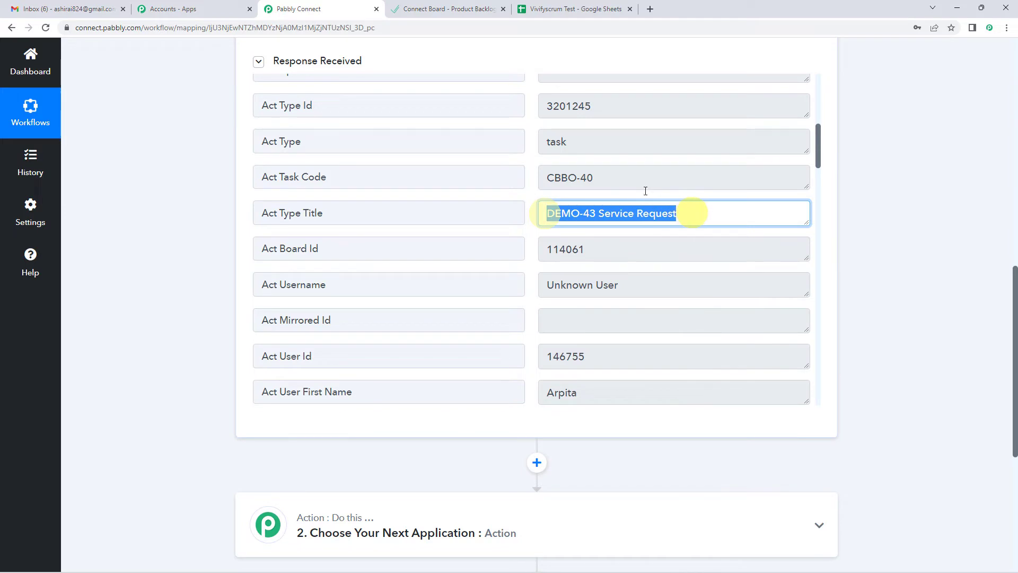
Compare the response's Act Task Code with the DEMO-43 Service Request item's code on the VivifyScrum board.
click(453, 9)
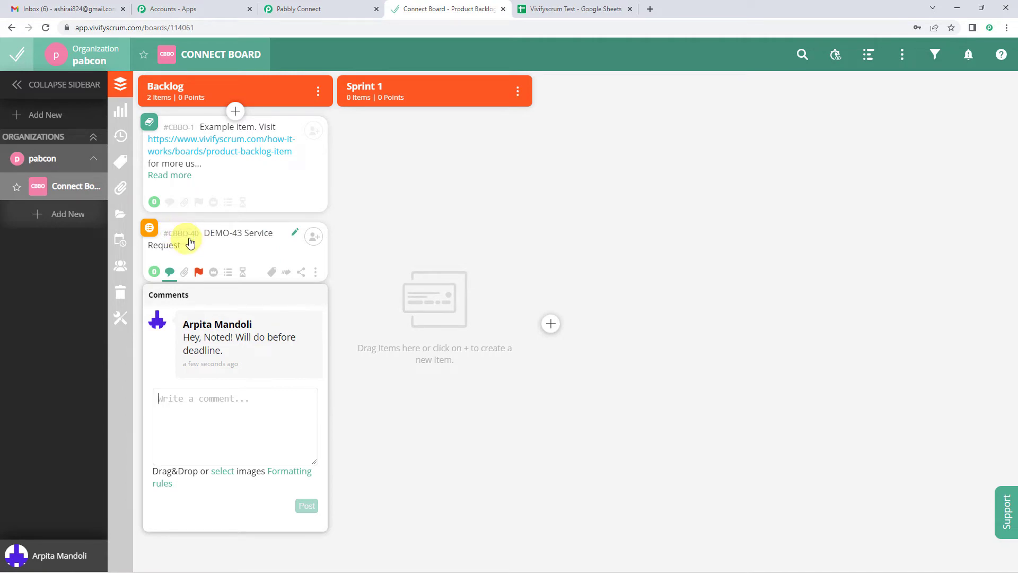
click(335, 8)
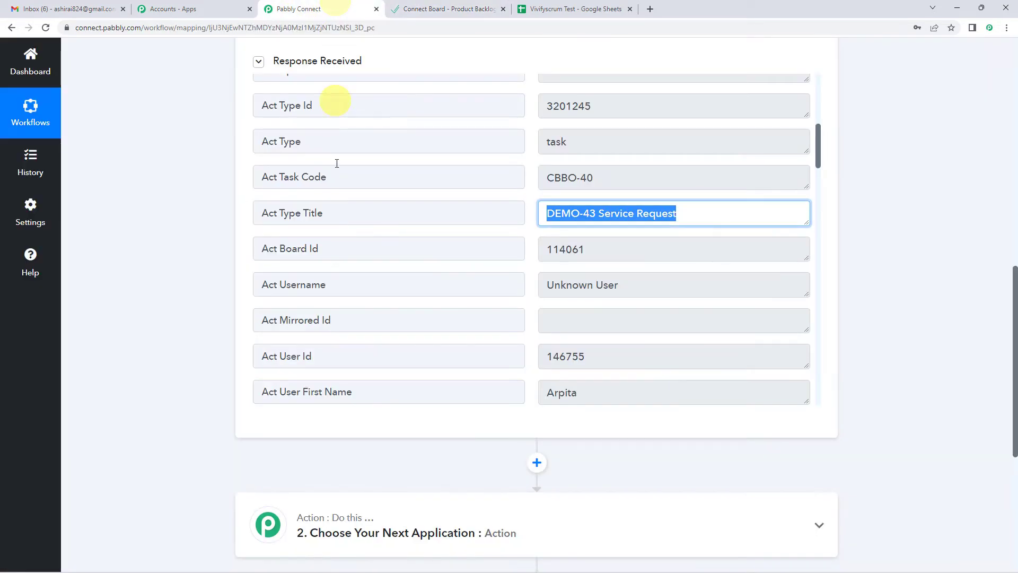
click(552, 175)
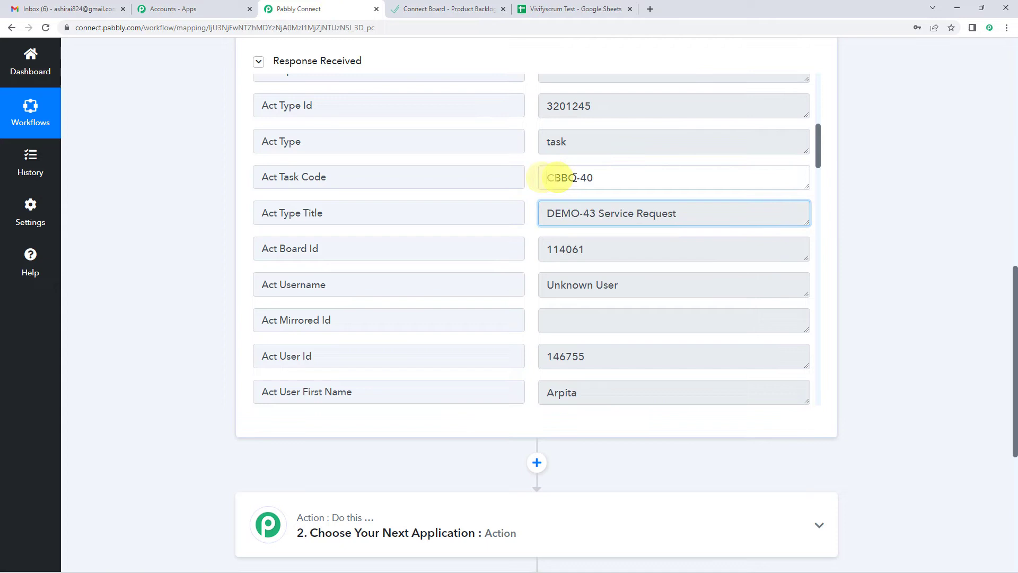
click(622, 182)
Examine the remaining response fields down to the commenter's user name and email details.
scroll(607, 209, up, 1)
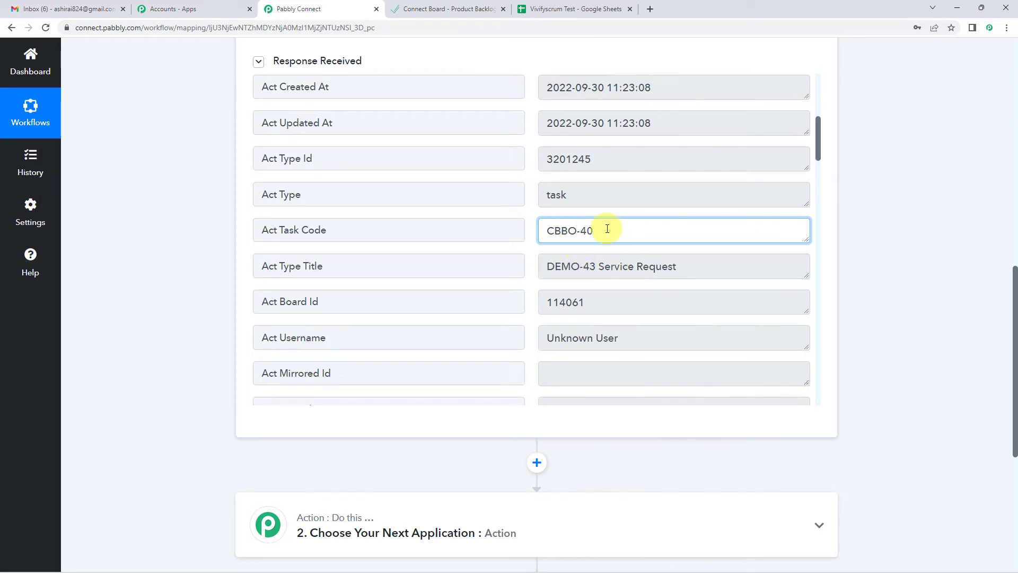
scroll(607, 228, down, 2)
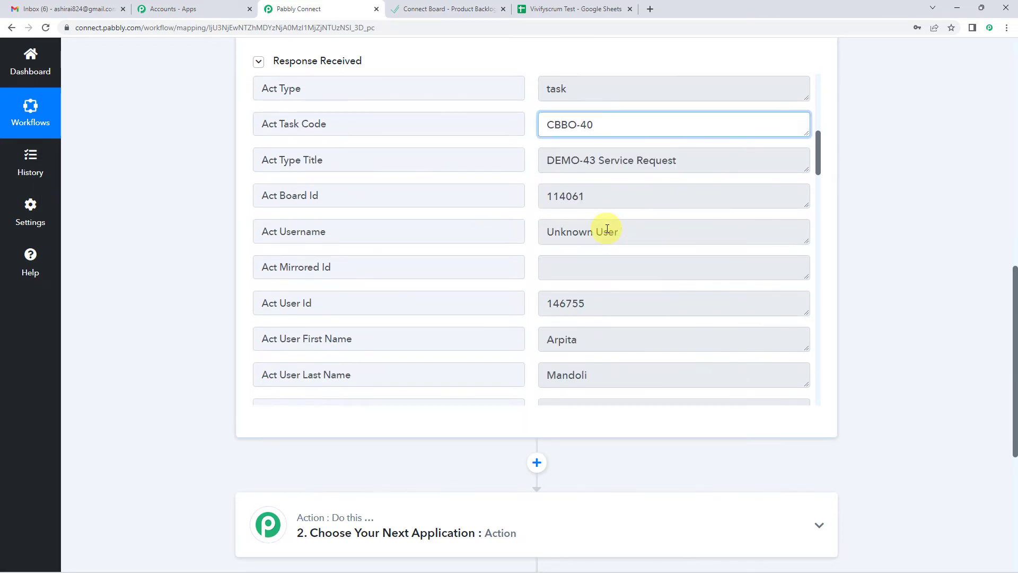
scroll(608, 229, up, 3)
scroll(202, 263, up, 2)
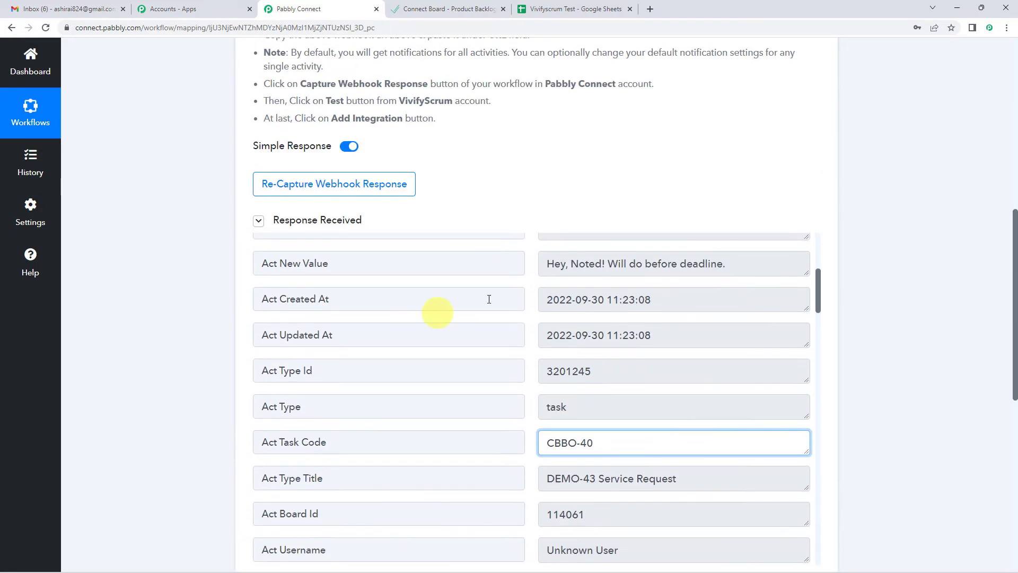
scroll(559, 208, down, 3)
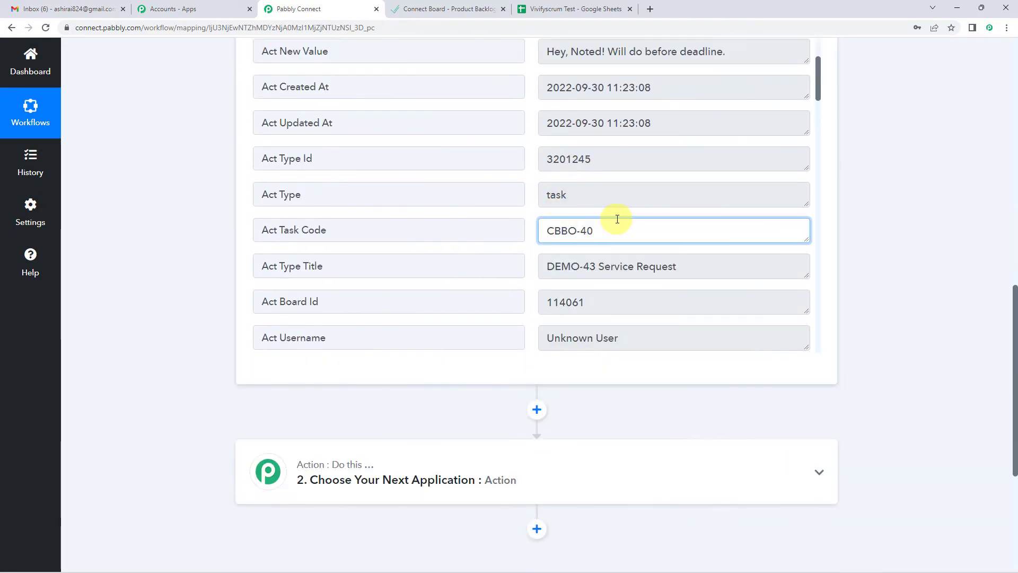
scroll(613, 215, down, 1)
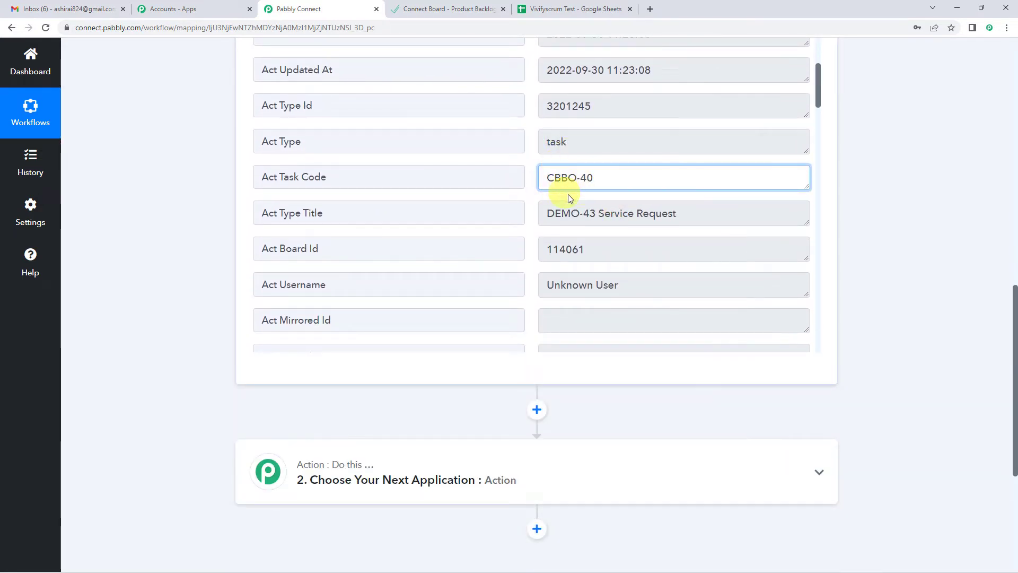
scroll(632, 186, down, 3)
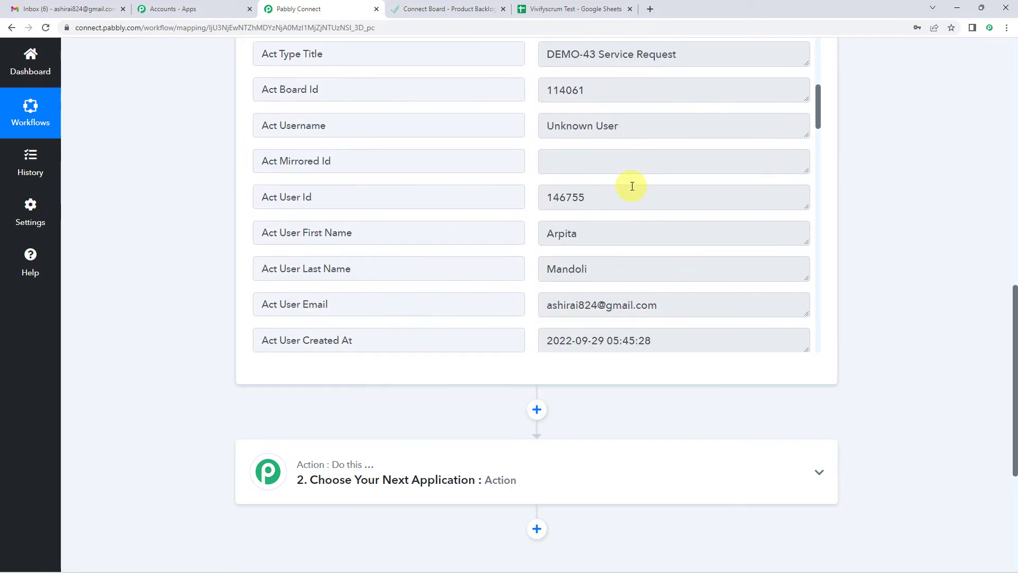
scroll(632, 186, down, 2)
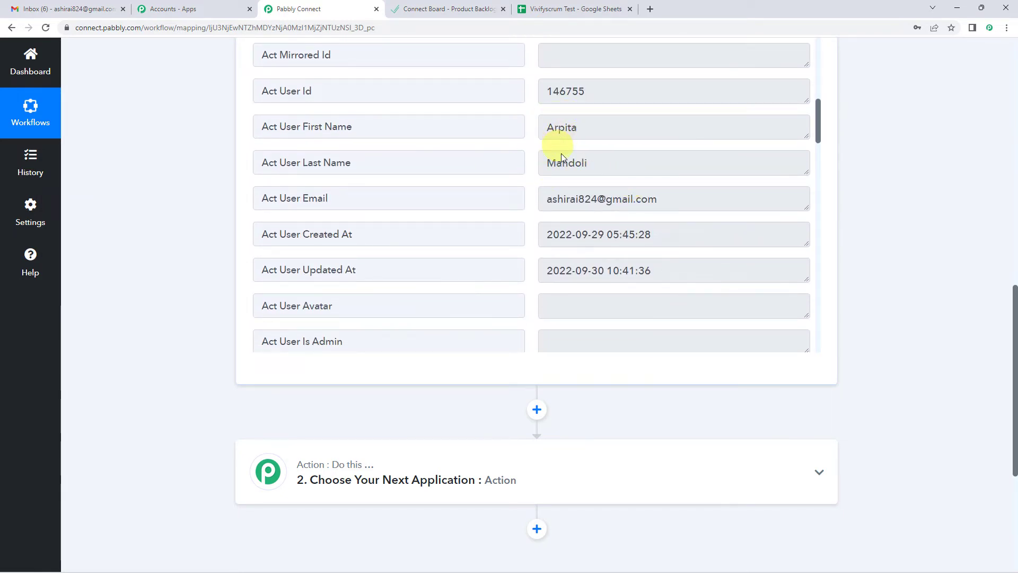
Examine the rest of the webhook response, from the commenter's user details down to the final Act User Is Trial field.
scroll(554, 175, up, 1)
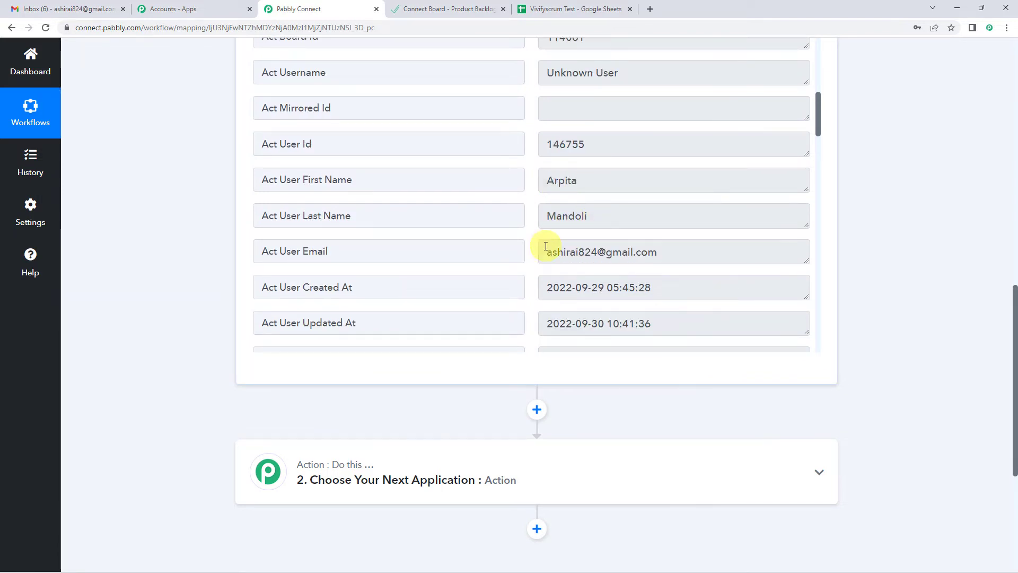
scroll(609, 239, down, 7)
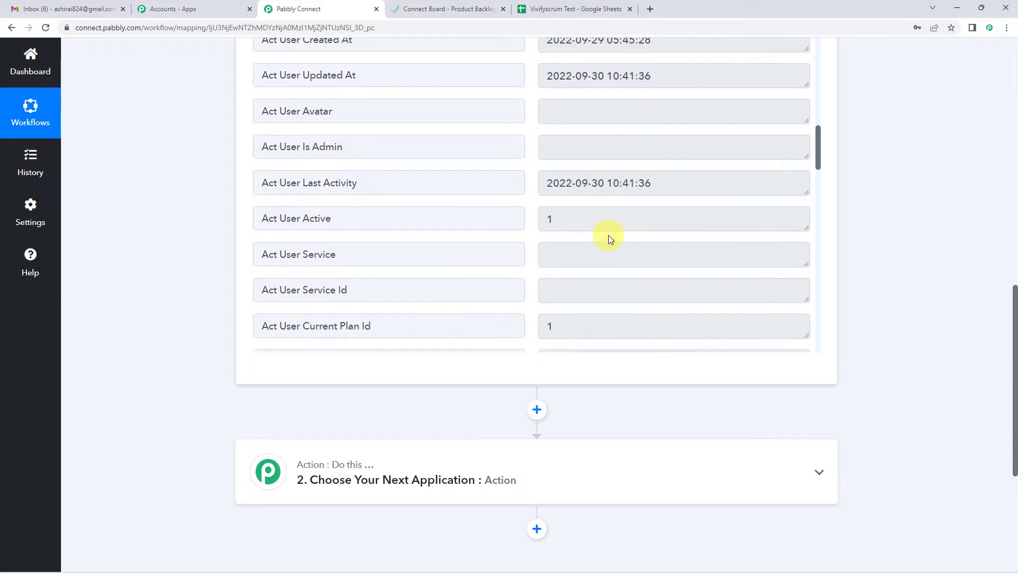
scroll(609, 234, down, 13)
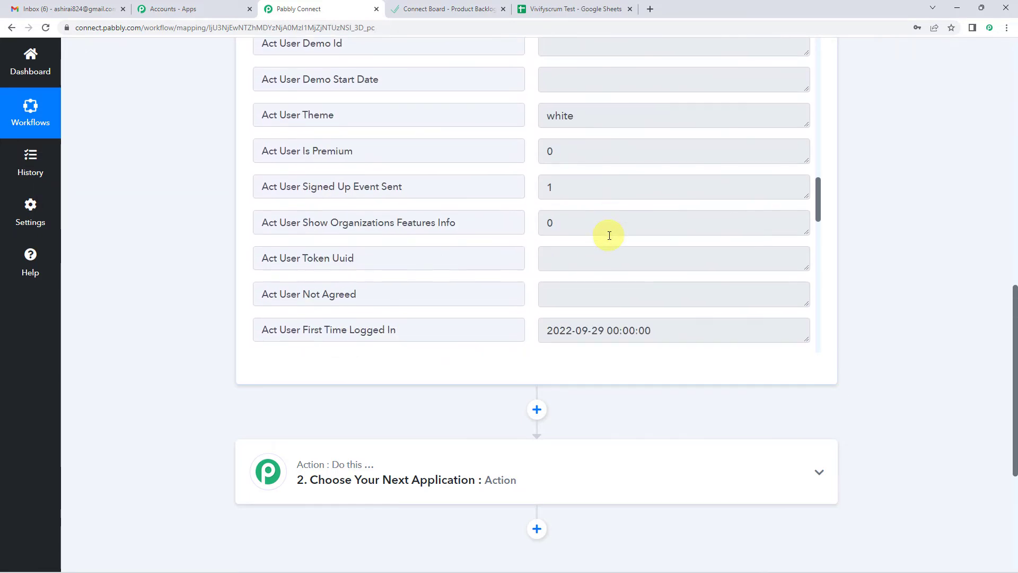
scroll(610, 236, down, 10)
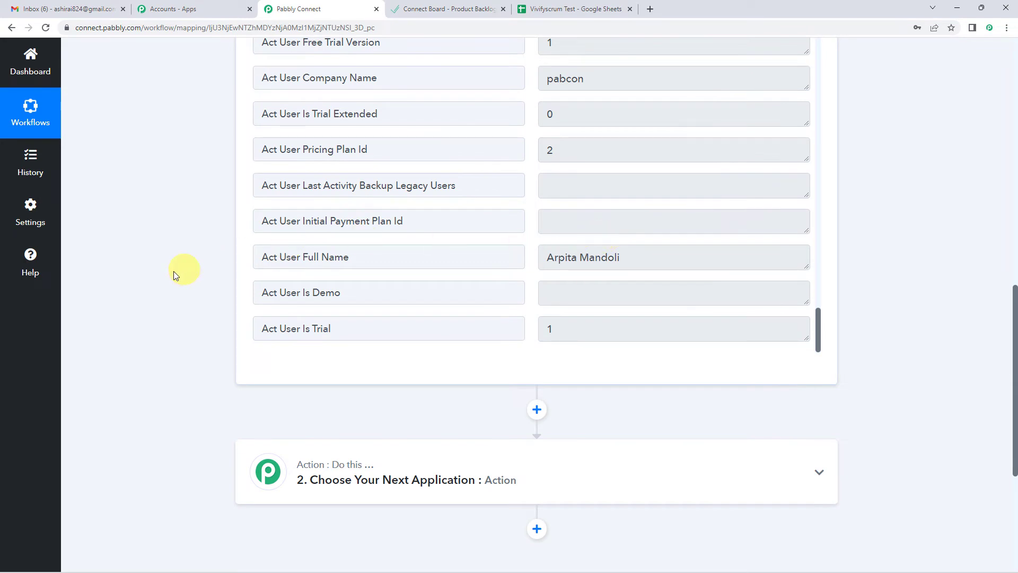
scroll(174, 271, up, 10)
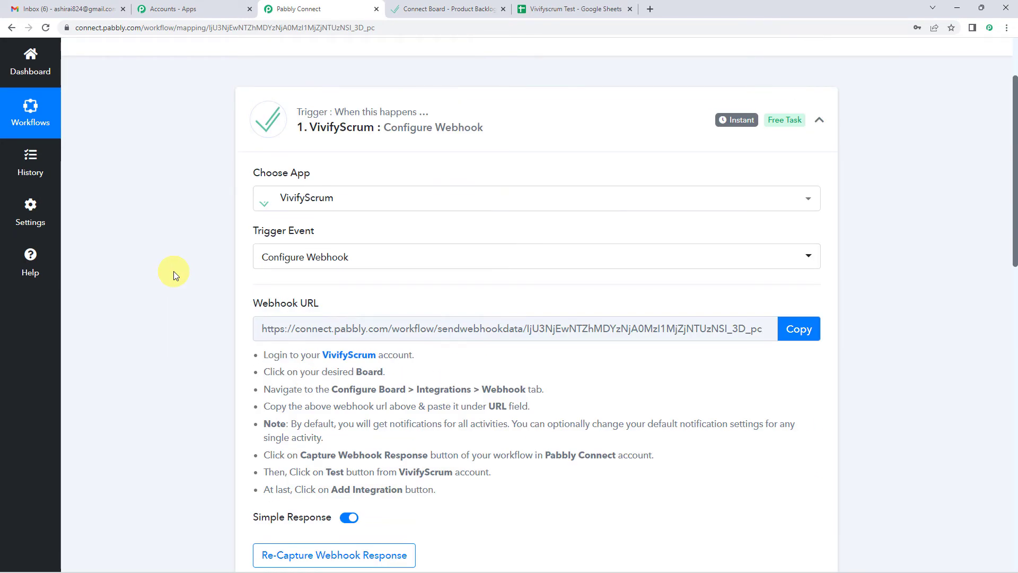
Set the workflow's action step to the Google Sheets app with Add New Row as the action event.
scroll(173, 272, down, 15)
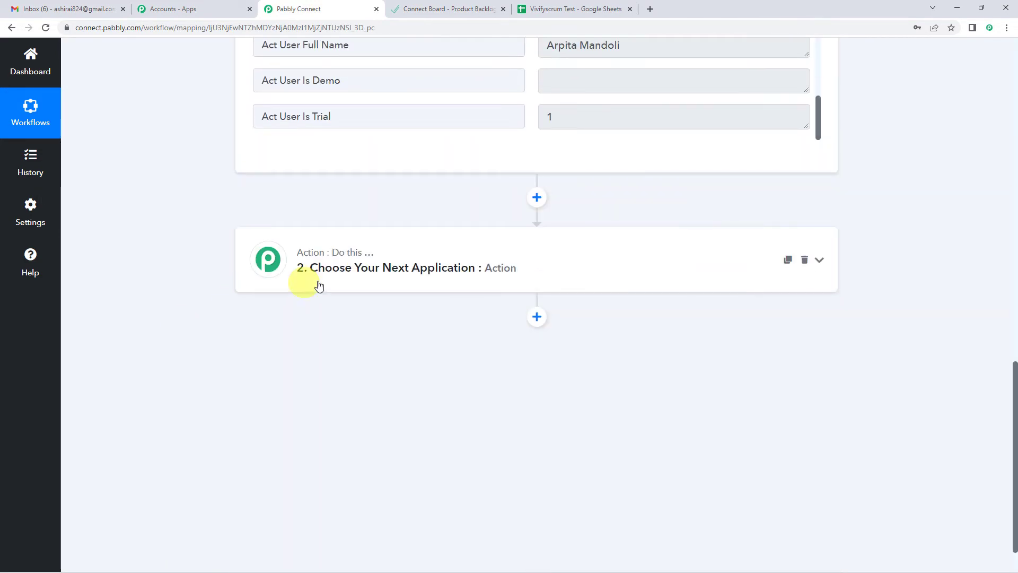
click(399, 272)
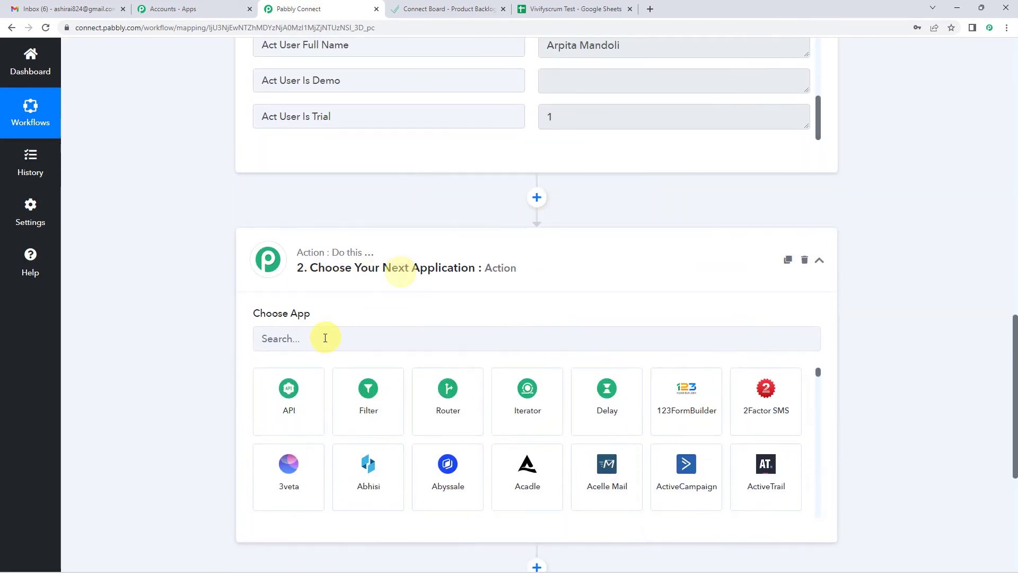
click(325, 338)
text(google)
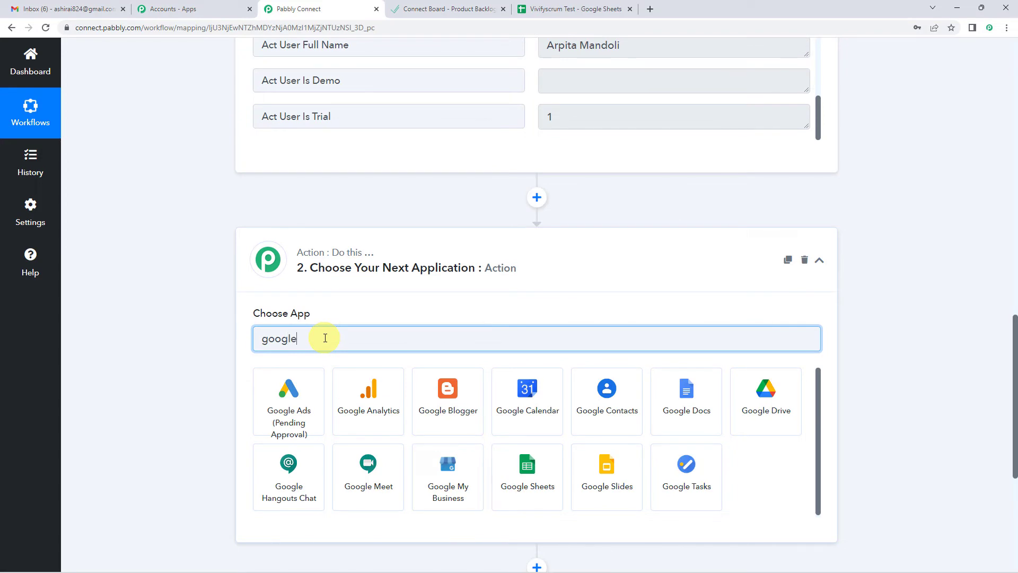
text( she)
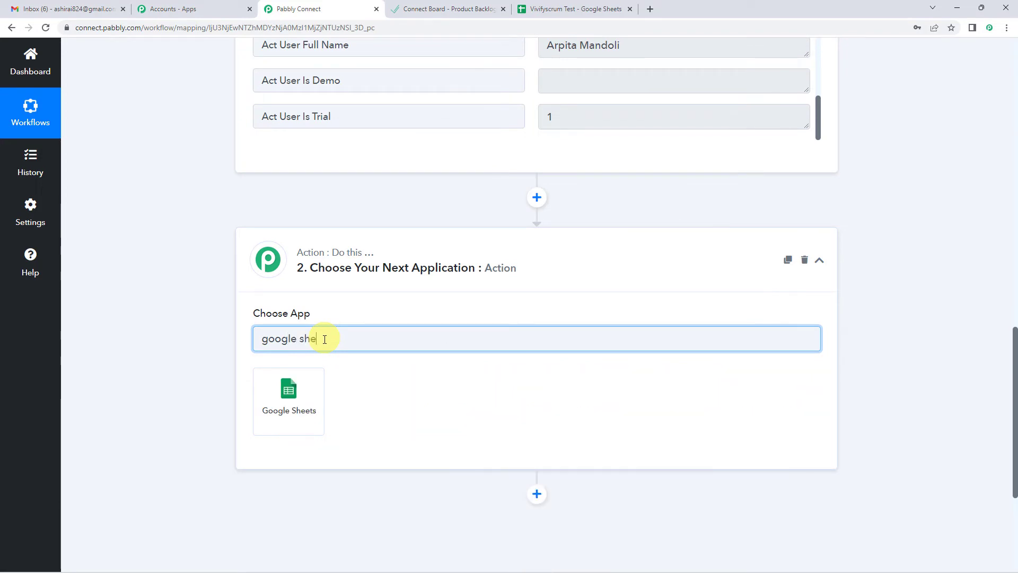
click(295, 381)
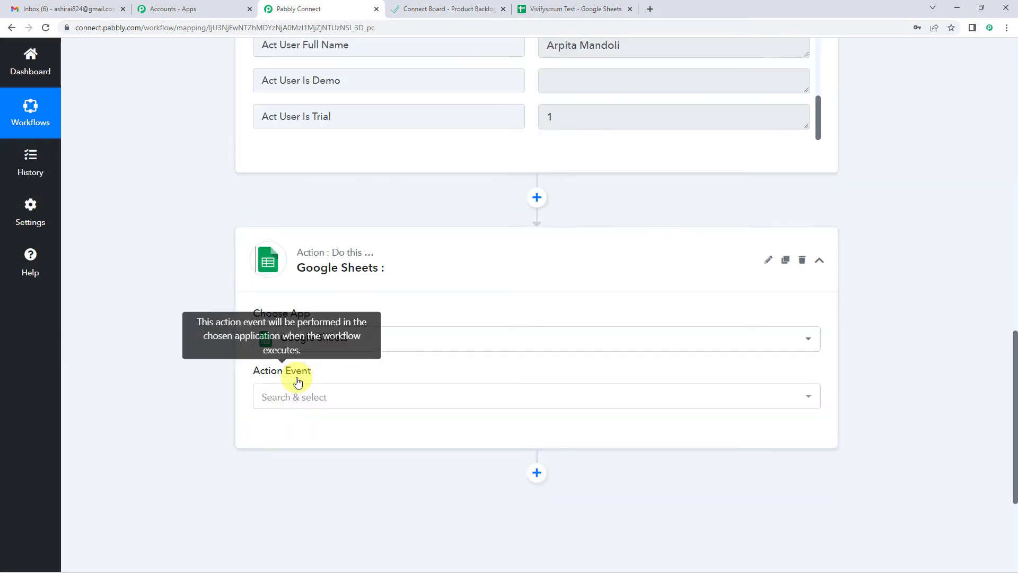
scroll(329, 345, down, 1)
click(295, 343)
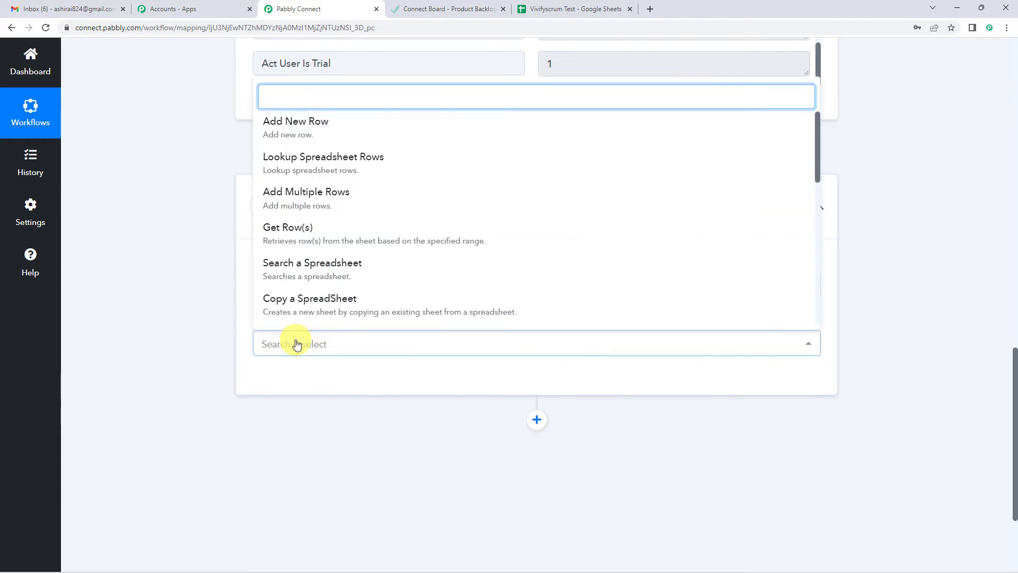
click(304, 133)
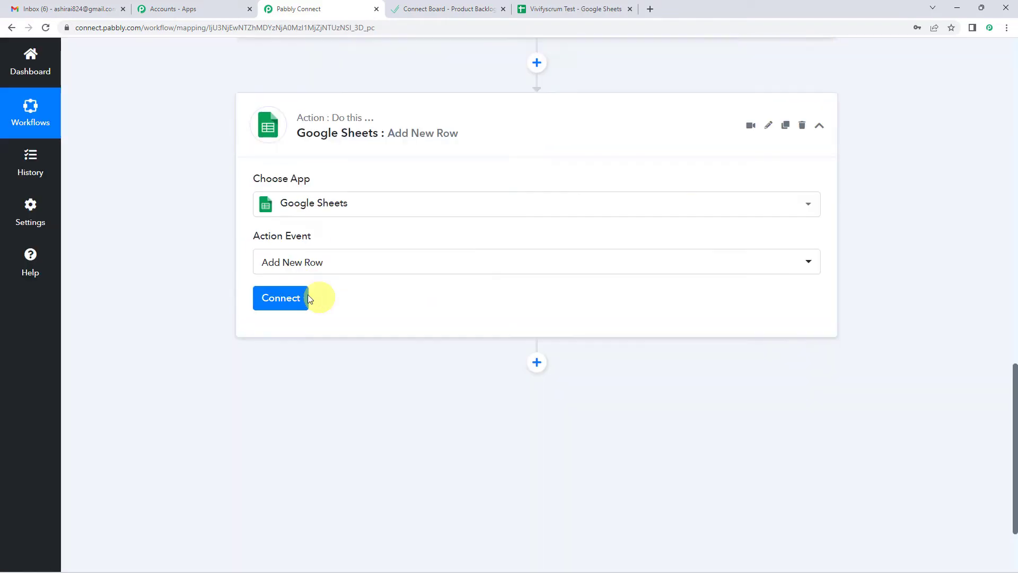
Connect the action step to Google Sheets through a new connection, authorizing Pabbly Connect Sheets with the Pabbly Google account.
click(283, 222)
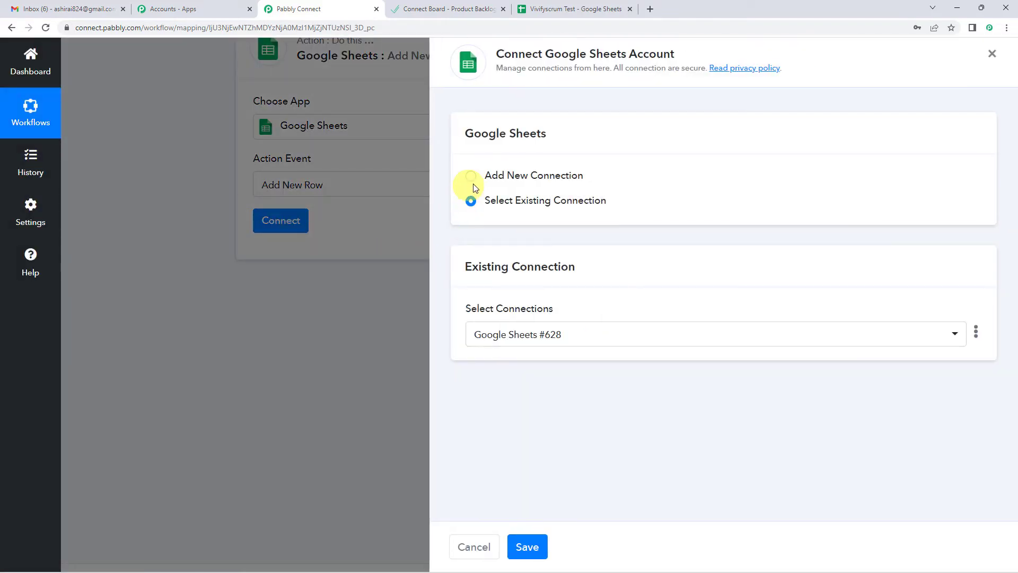
click(471, 178)
click(538, 320)
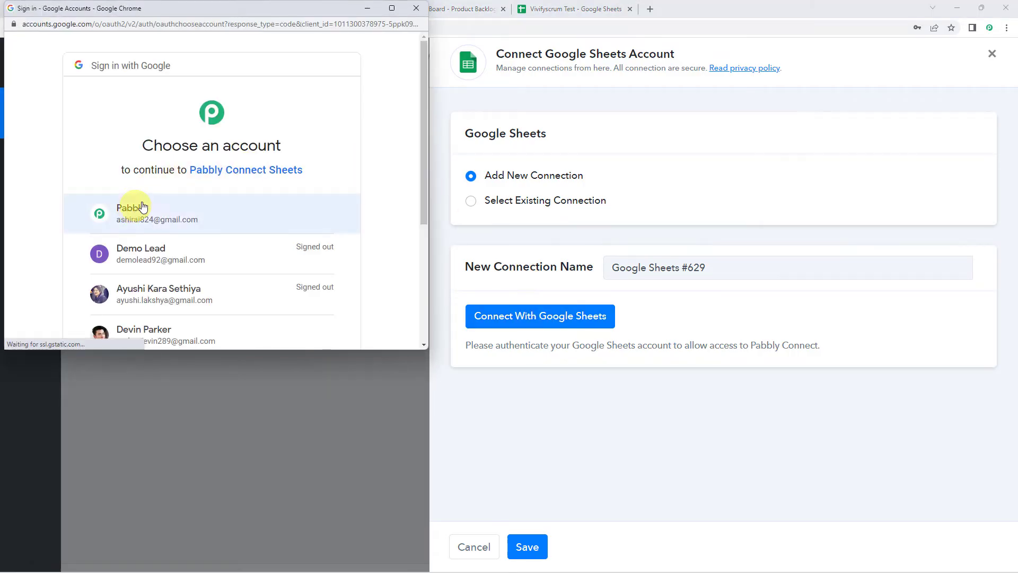
click(133, 213)
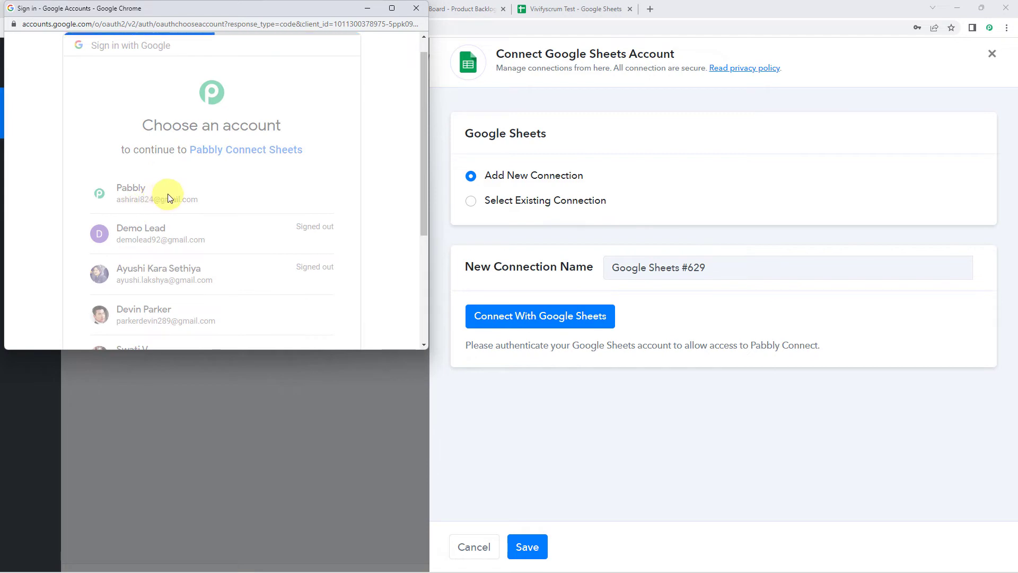
scroll(176, 197, down, 4)
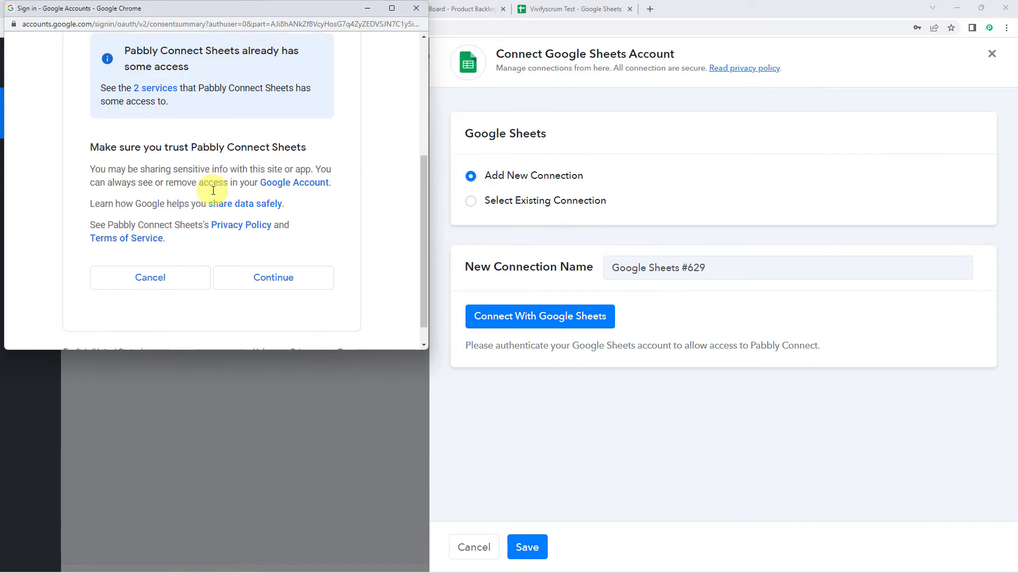
scroll(212, 190, up, 4)
scroll(259, 188, down, 4)
click(274, 259)
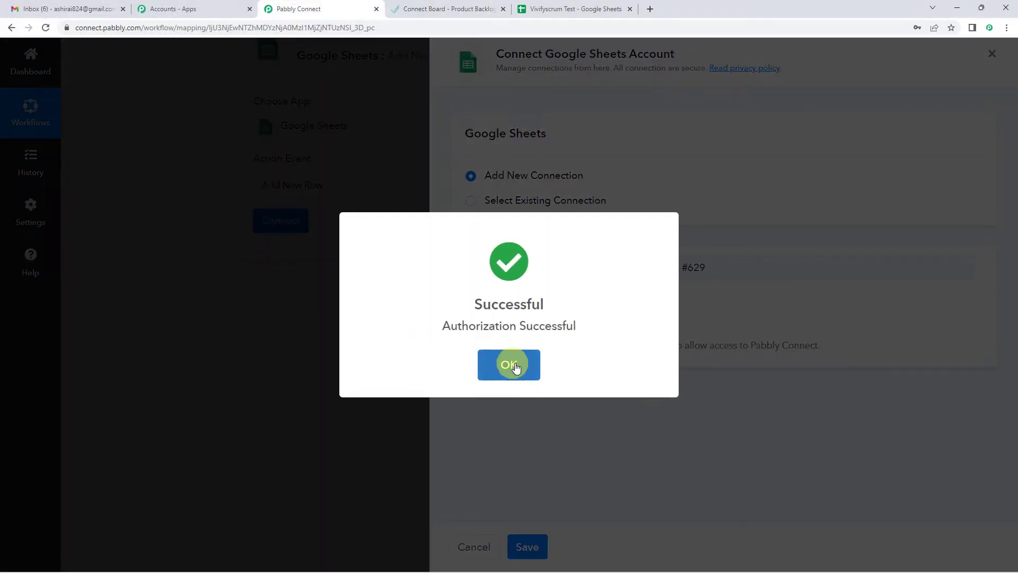
click(514, 364)
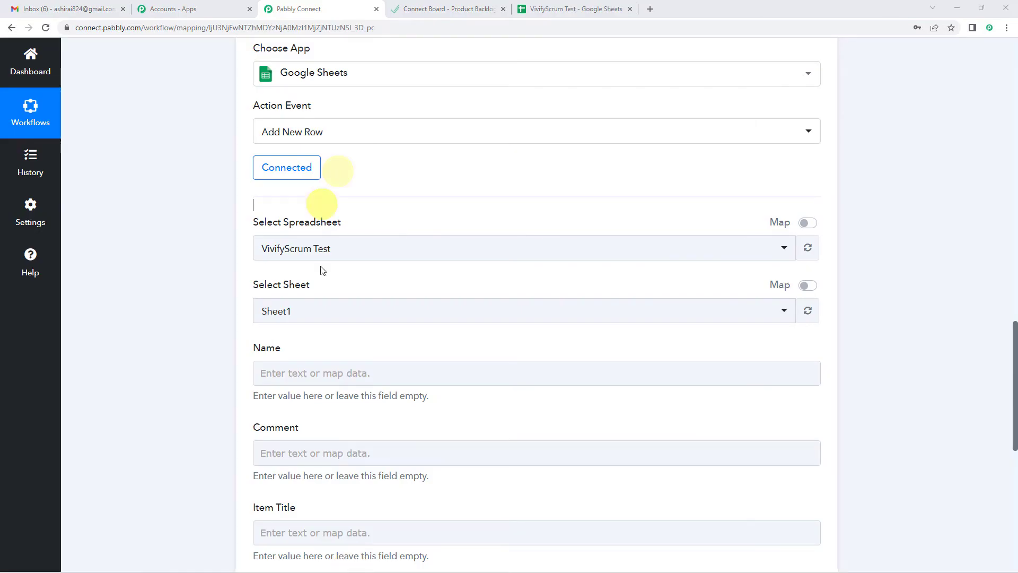
Select VivifyScrum Test as the spreadsheet for the Add New Row action.
scroll(335, 259, up, 3)
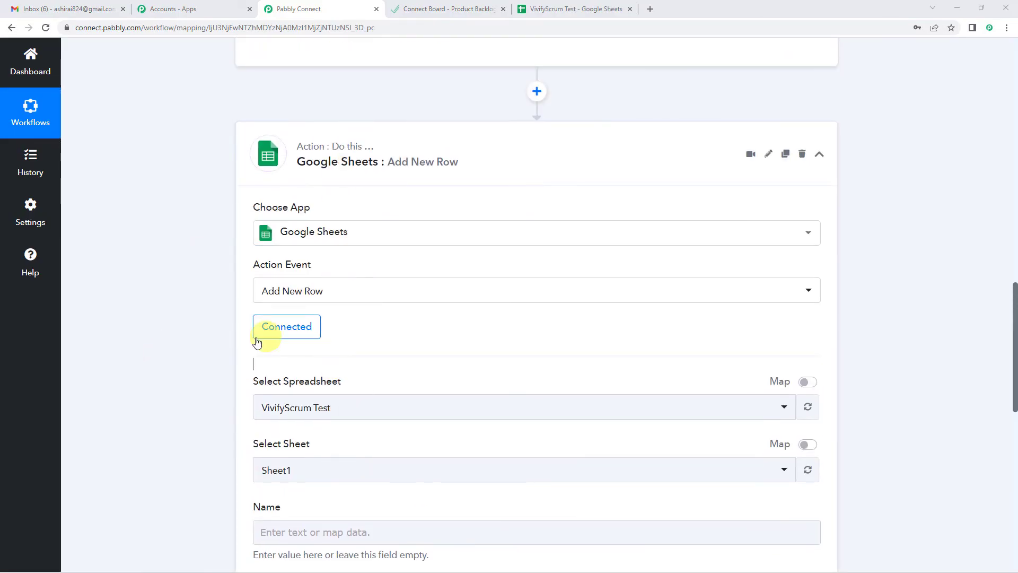
scroll(397, 300, down, 3)
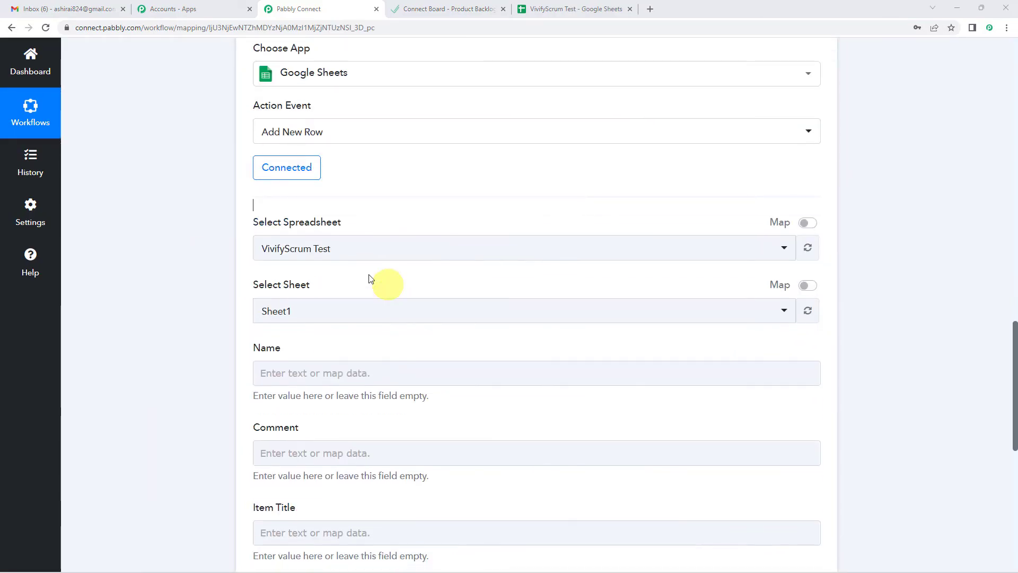
click(312, 252)
scroll(364, 202, down, 2)
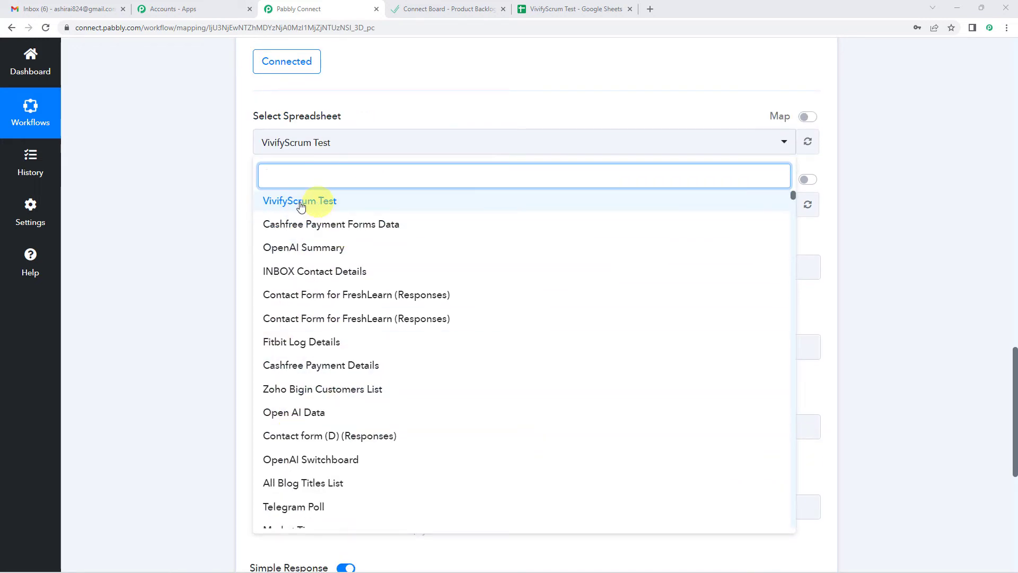
click(327, 202)
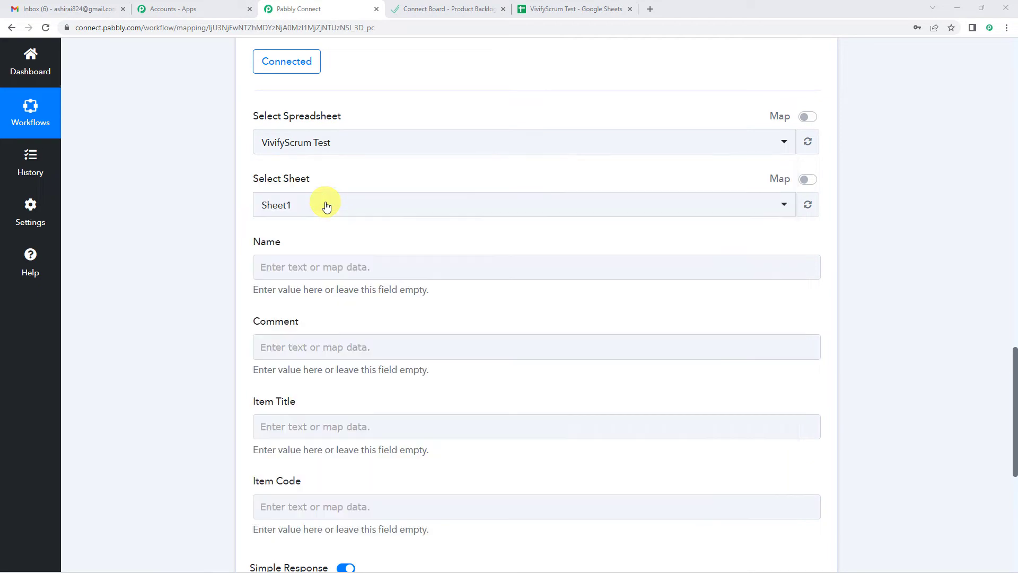
Check the VivifyScrum Test column headers in Google Sheets against the DEMO-43 Service Request item's details and comment in VivifyScrum.
click(563, 11)
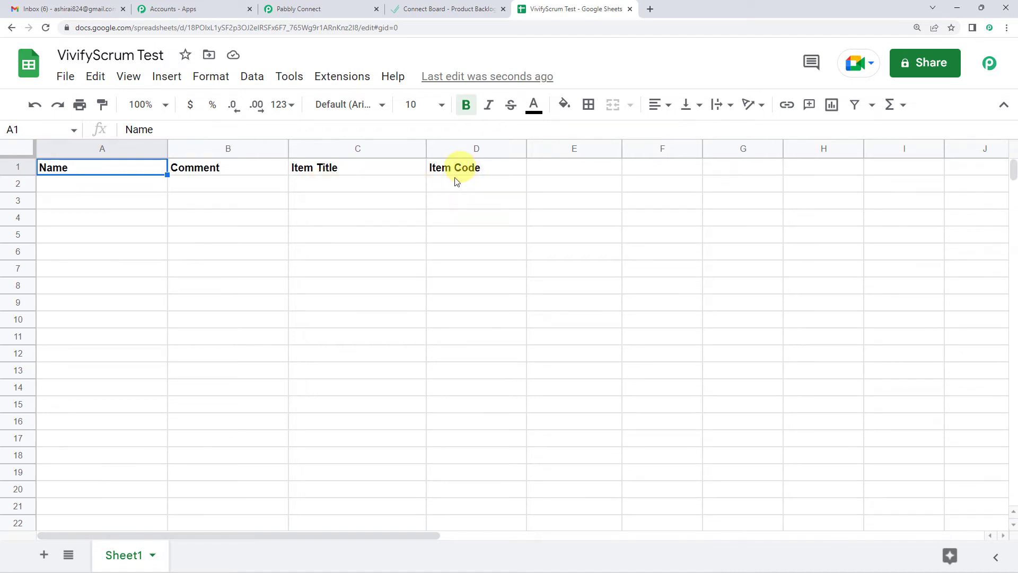
click(446, 15)
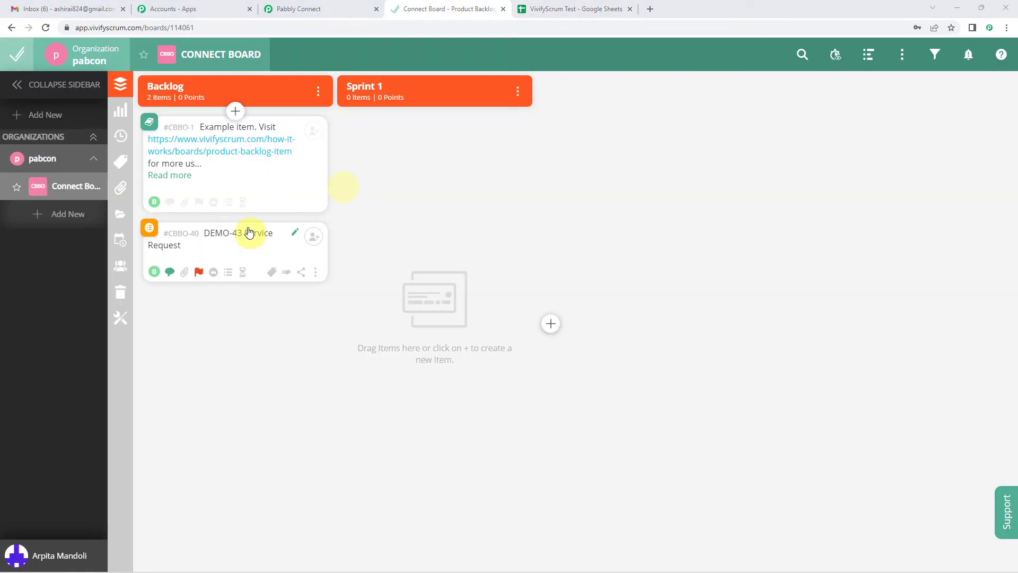
click(240, 258)
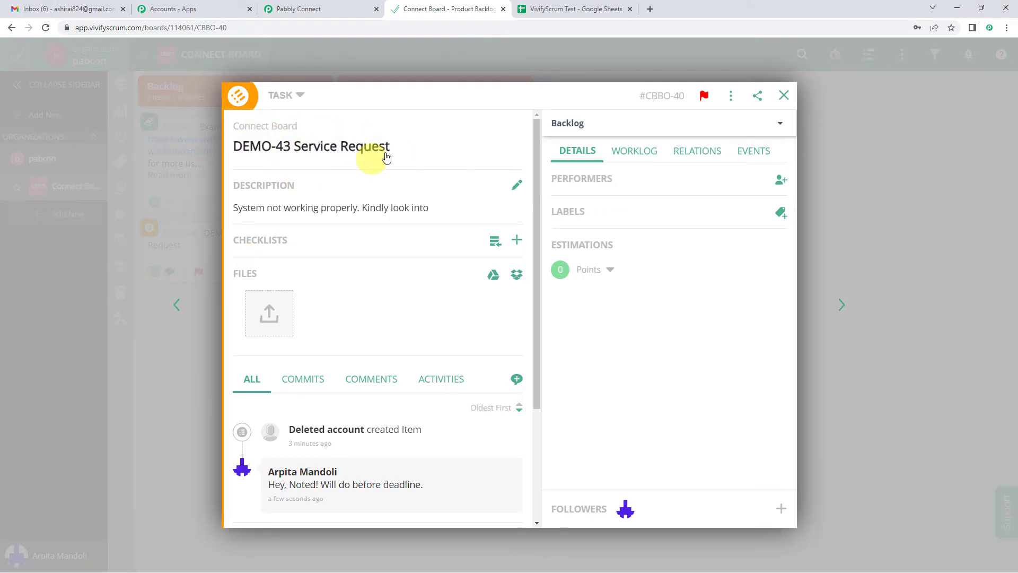
click(783, 96)
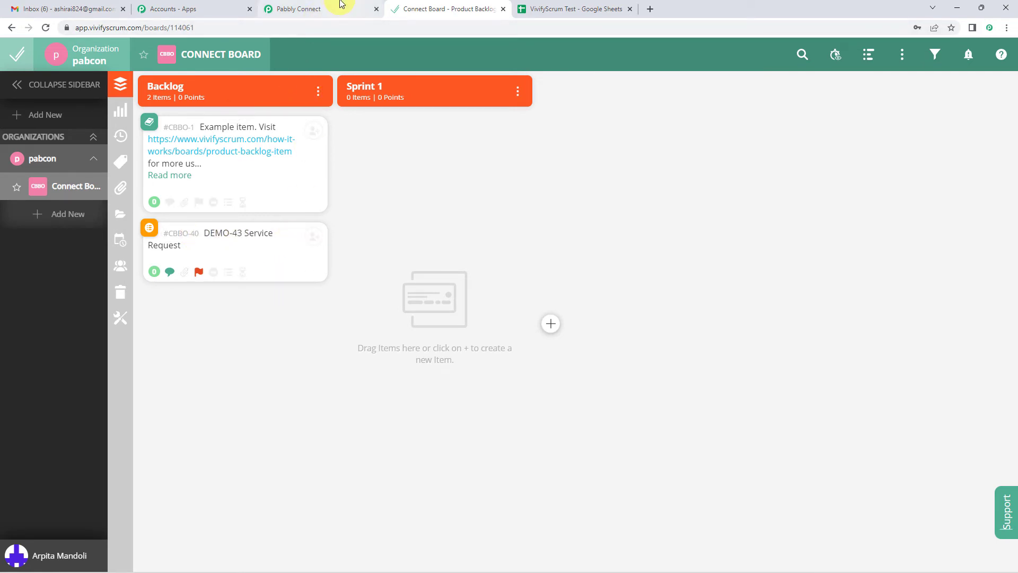
Switch back to Pabbly Connect and look through the webhook data available for the Name field, searching for "name".
click(340, 5)
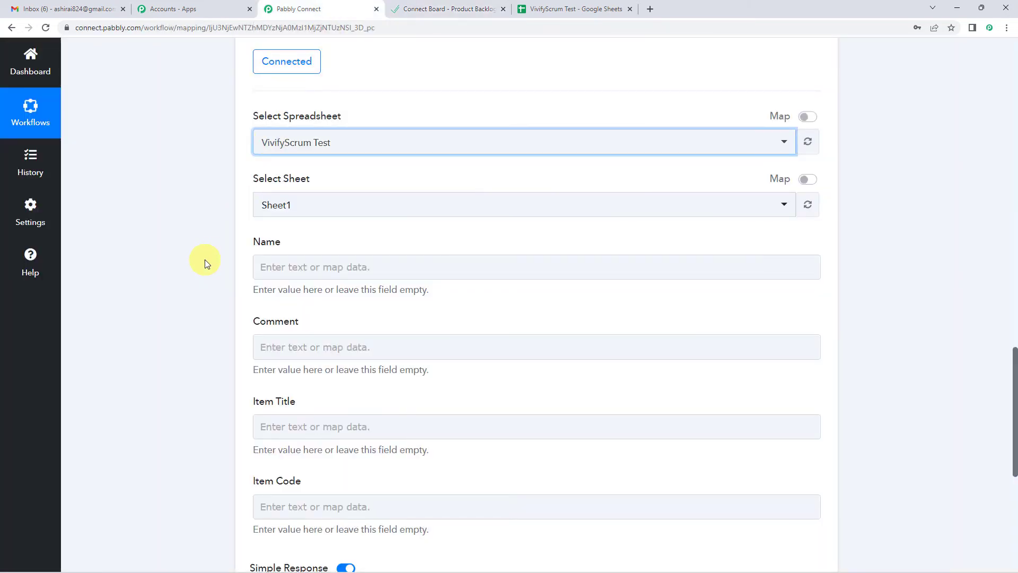
click(302, 267)
scroll(331, 310, down, 1)
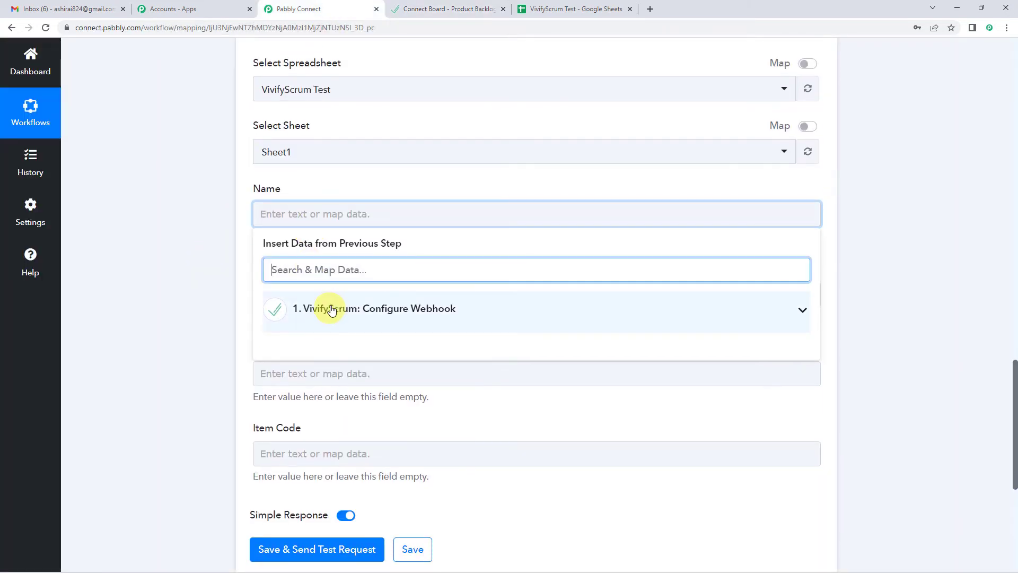
click(332, 310)
text(name)
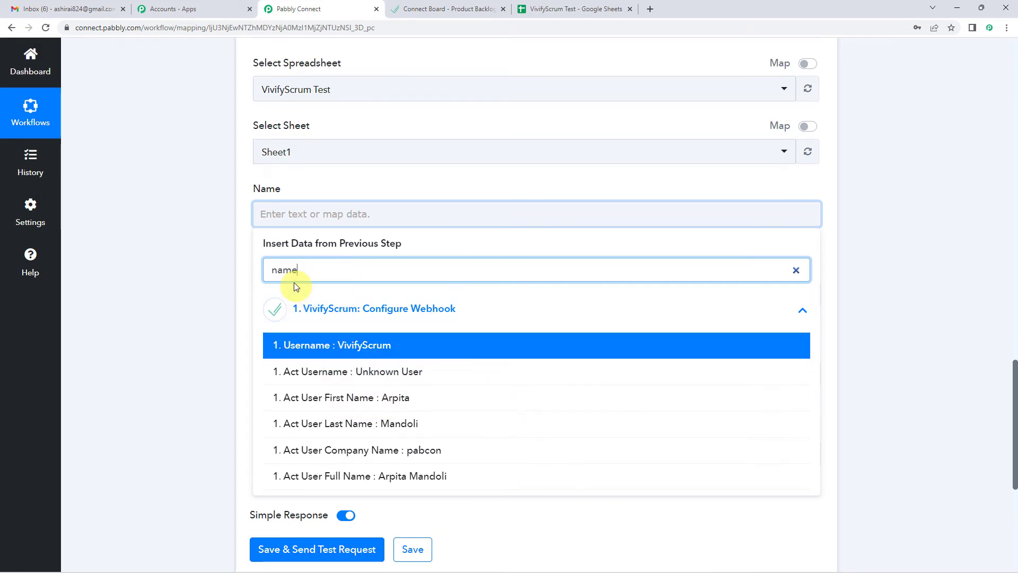
key(BackSpace)
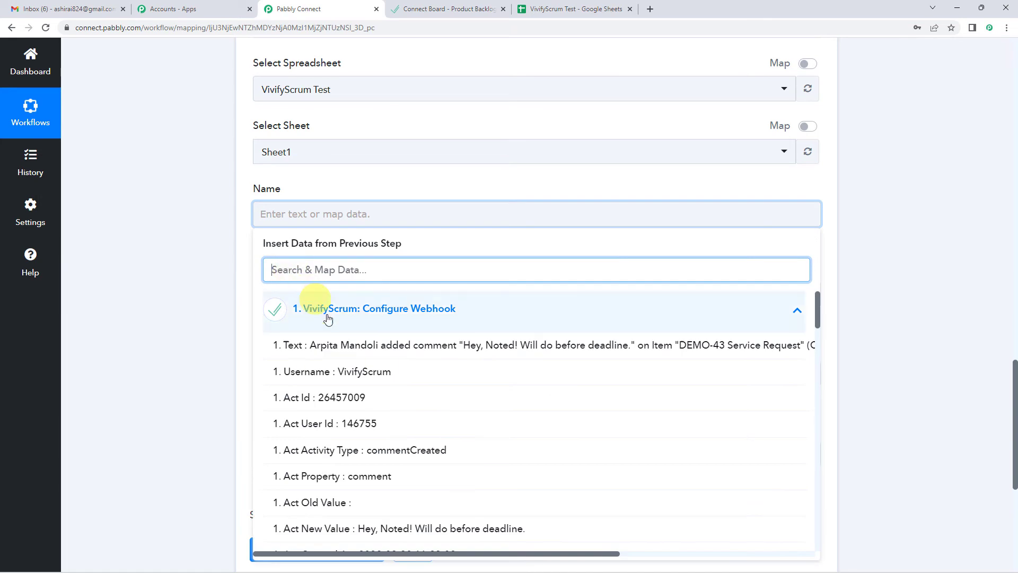
scroll(360, 355, down, 4)
scroll(368, 377, up, 4)
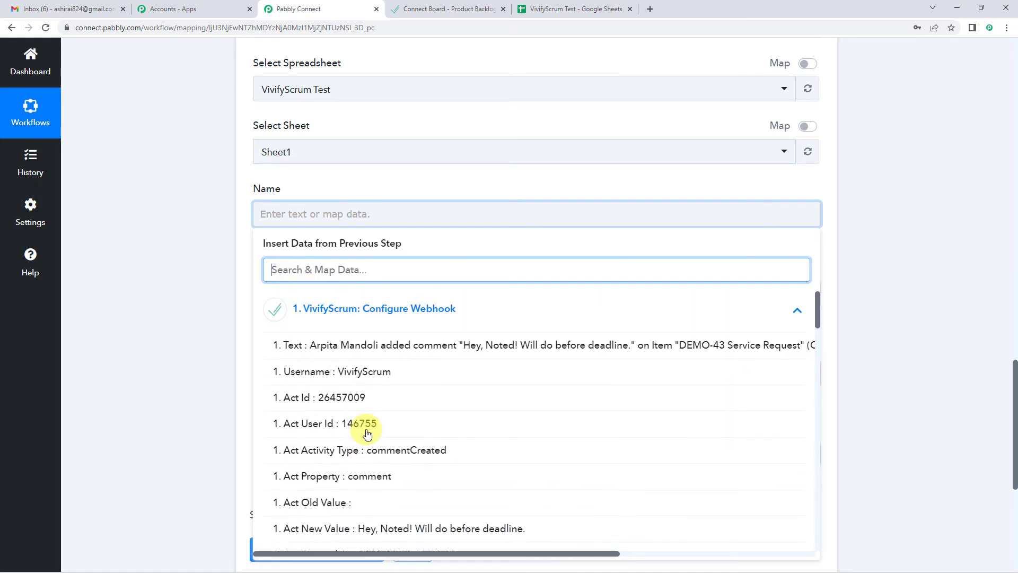
click(335, 313)
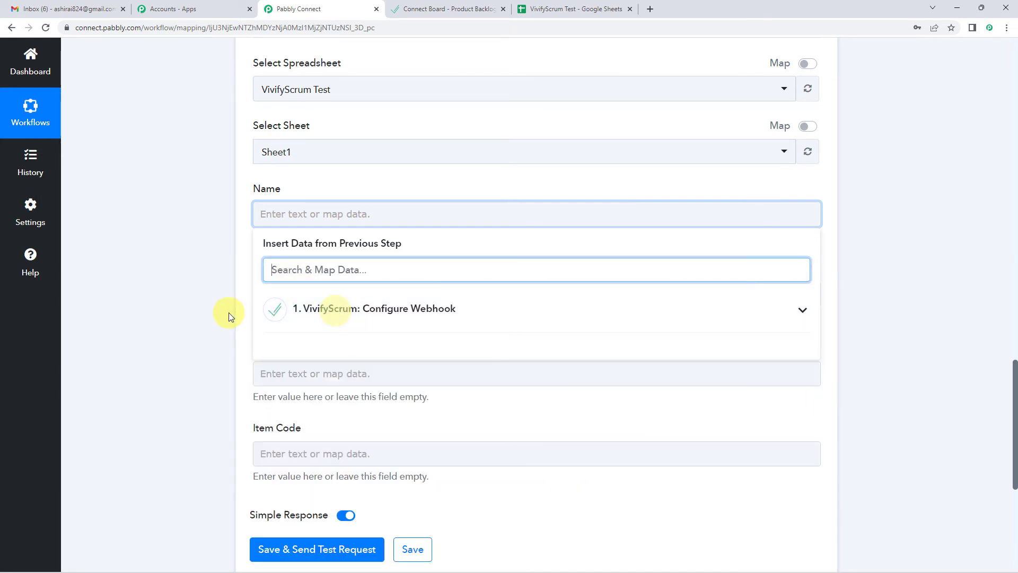
Review the VivifyScrum trigger's setup and the commenter's name fields in its received webhook response.
scroll(228, 314, up, 10)
scroll(228, 313, up, 15)
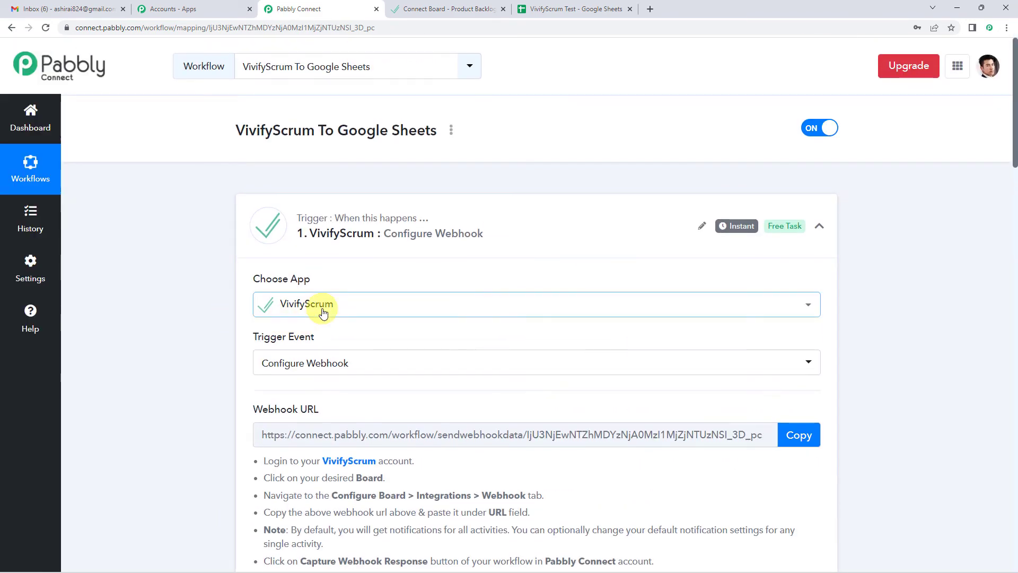
scroll(204, 335, down, 7)
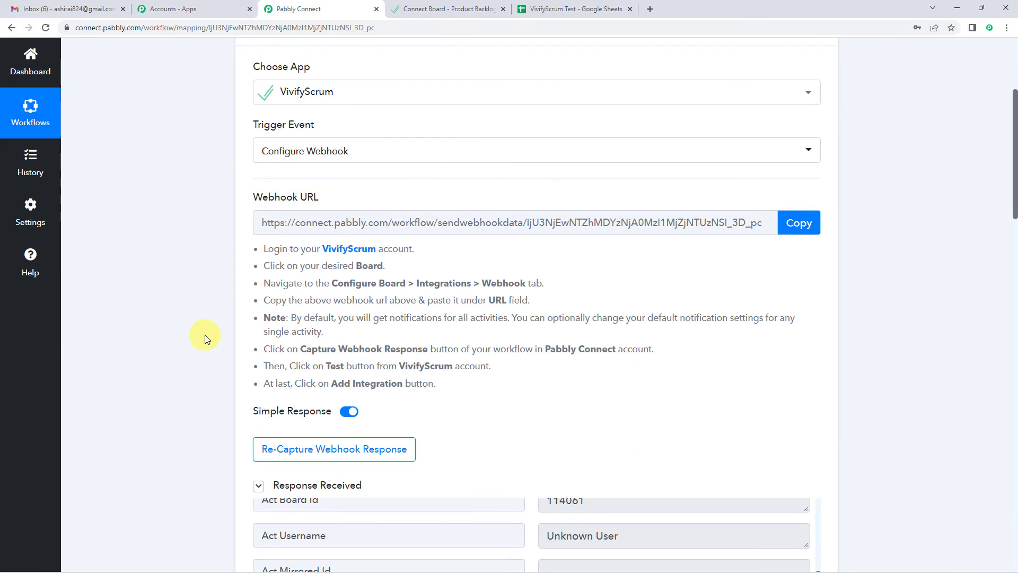
scroll(226, 258, down, 4)
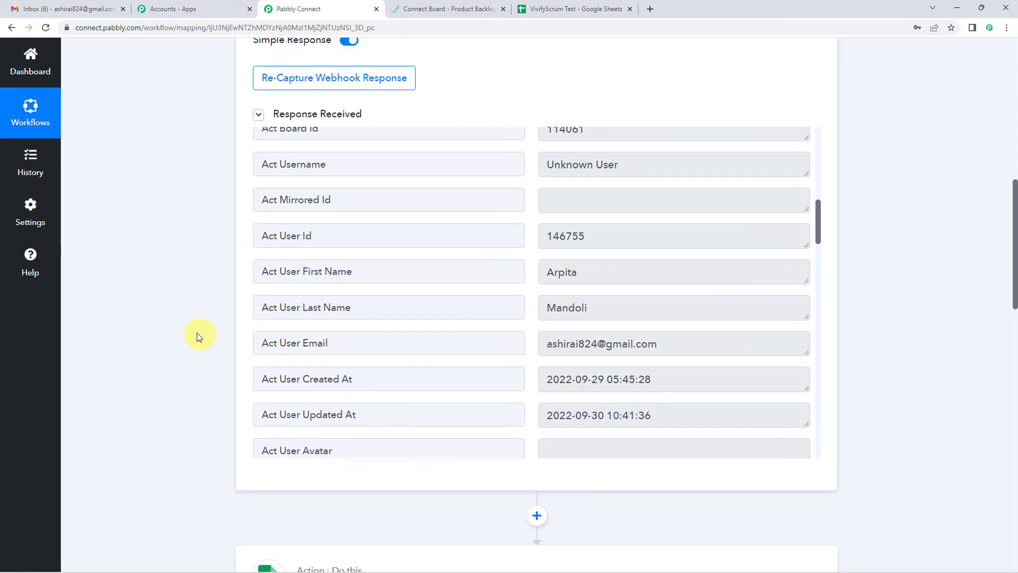
Map the Name field of the Google Sheets Add New Row action to Act User First Name, searching the webhook data for "first".
scroll(199, 337, down, 2)
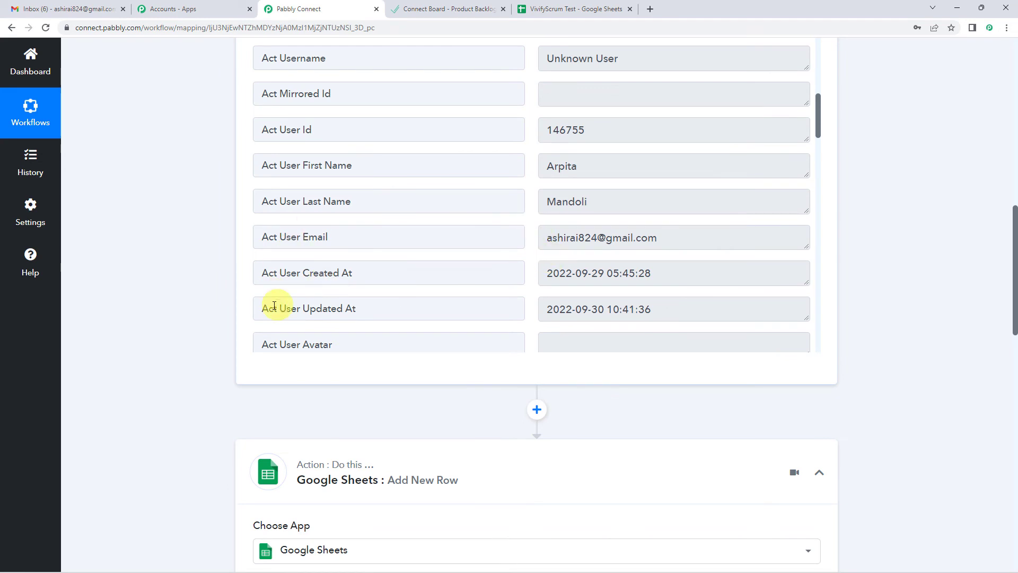
scroll(138, 291, down, 8)
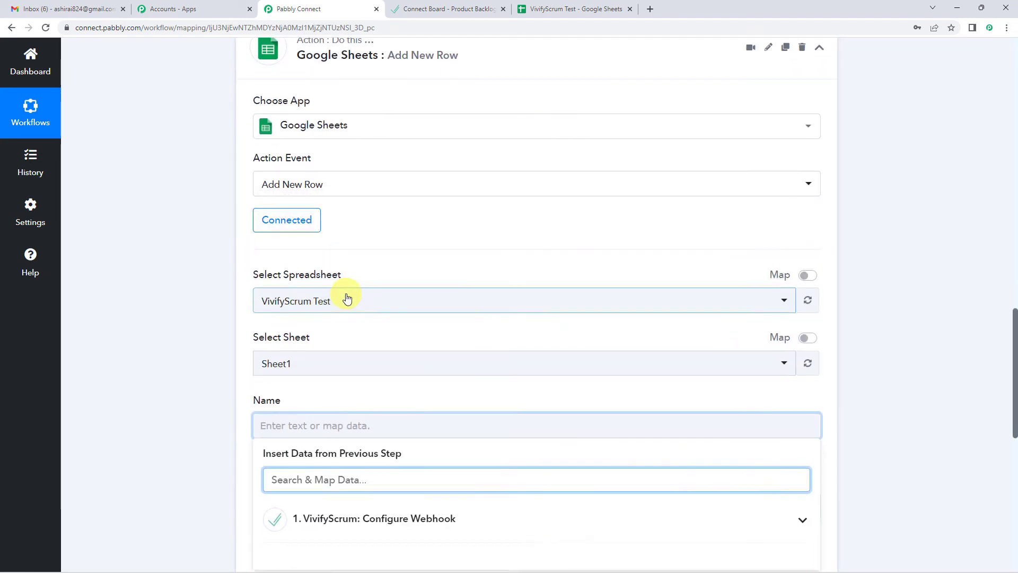
scroll(347, 299, down, 3)
click(337, 378)
scroll(353, 393, down, 2)
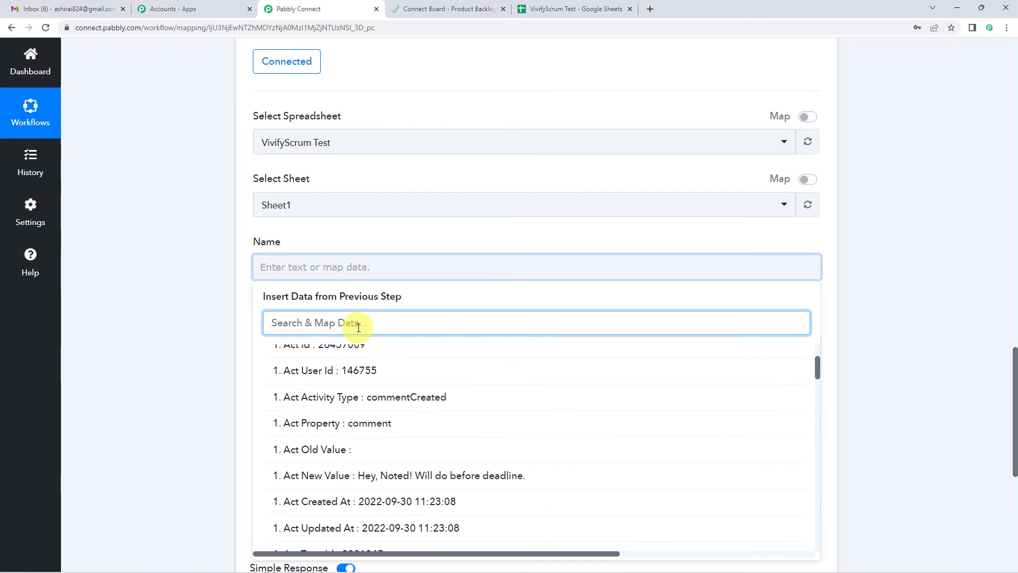
text(first)
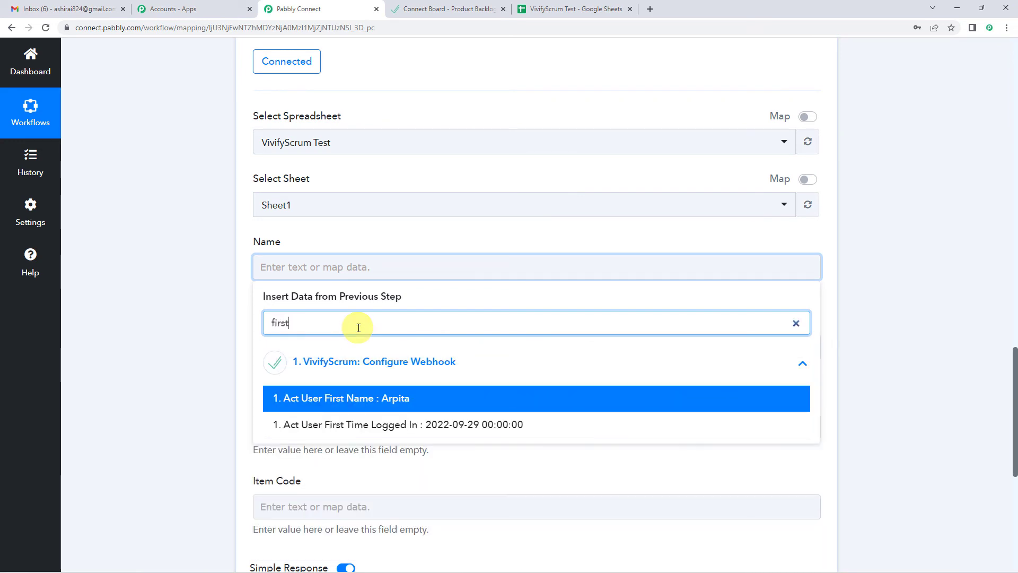
click(371, 395)
Add Act User Last Name after the first name in the Name field, searching the webhook data for "last".
click(420, 275)
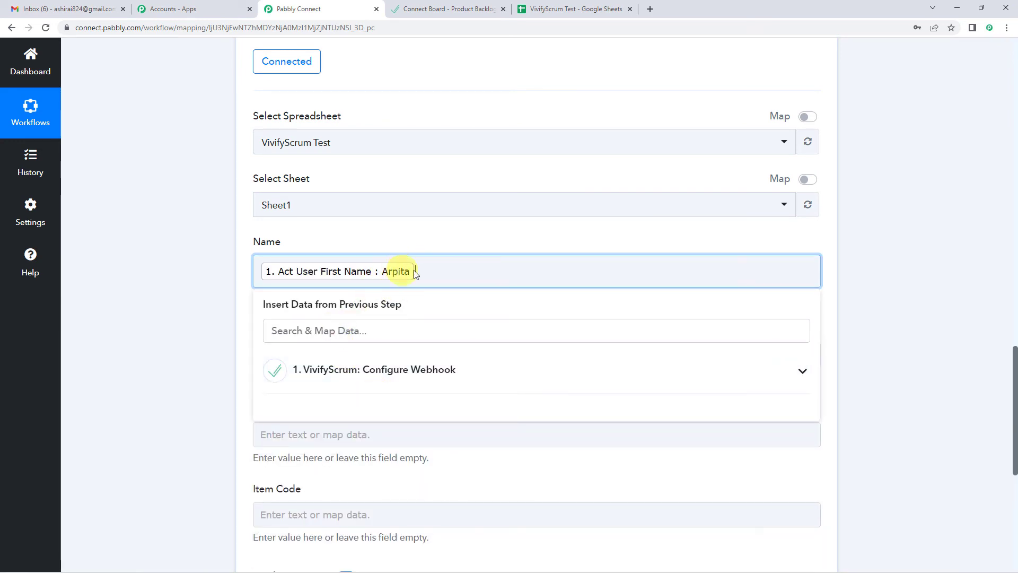
click(373, 352)
text(last)
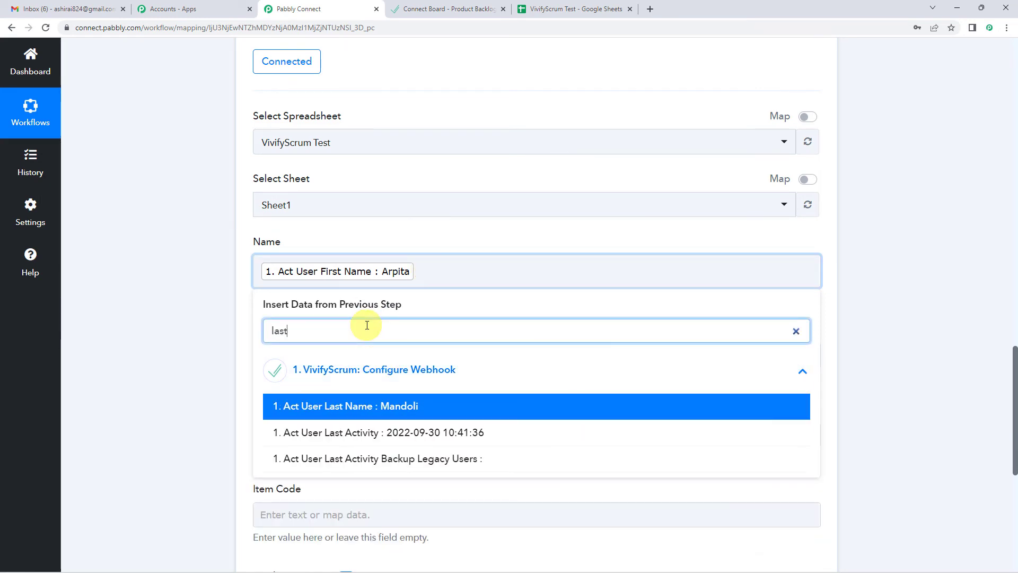
click(382, 404)
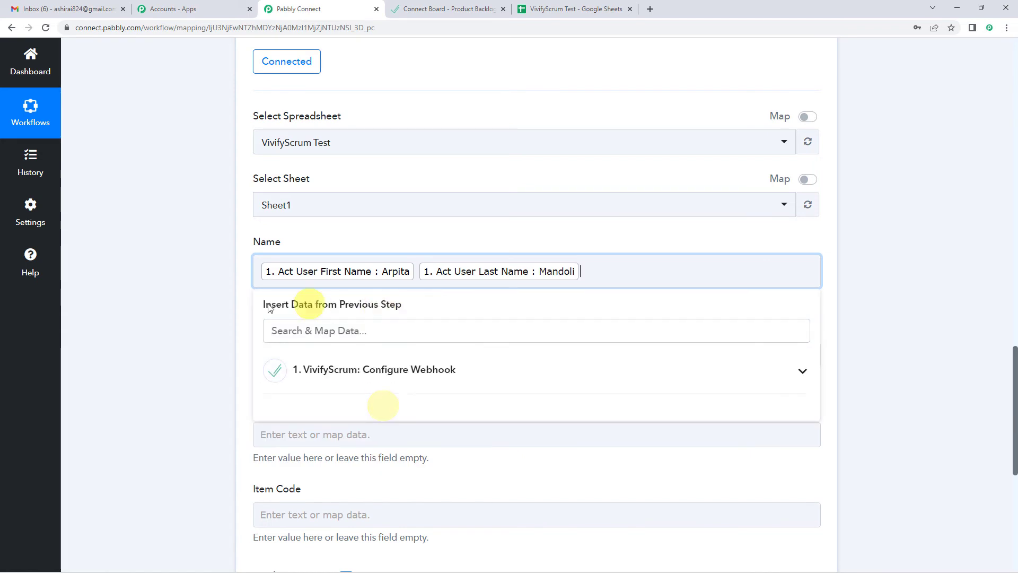
click(215, 314)
Map the Comment field to the Act New Value entry from the VivifyScrum webhook data.
scroll(214, 312, down, 2)
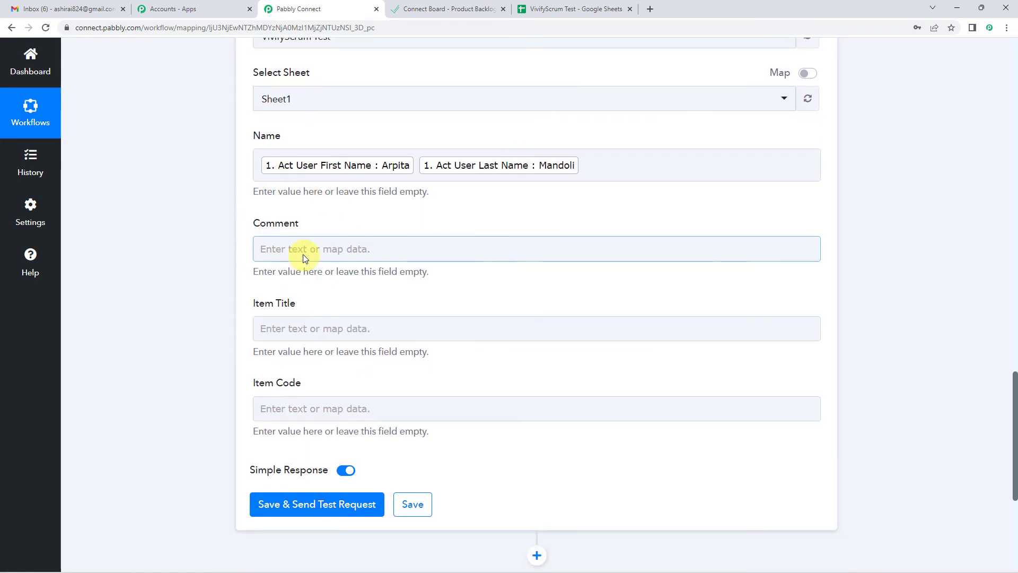
click(304, 253)
click(318, 343)
scroll(398, 403, down, 2)
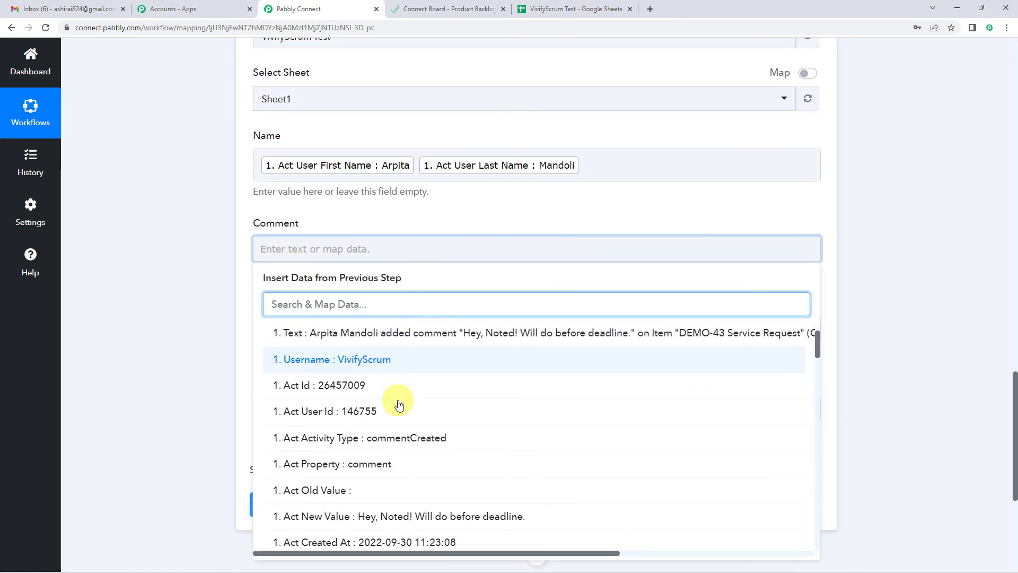
click(419, 458)
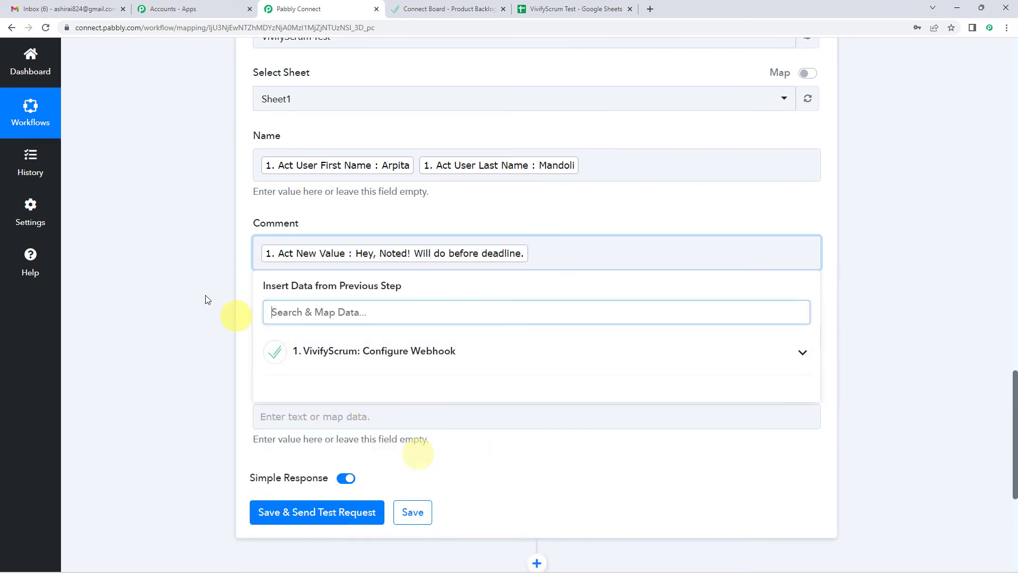
click(205, 294)
Map the Item Title field to Act Type Title, searching the webhook data for "titl".
scroll(204, 293, down, 2)
click(296, 230)
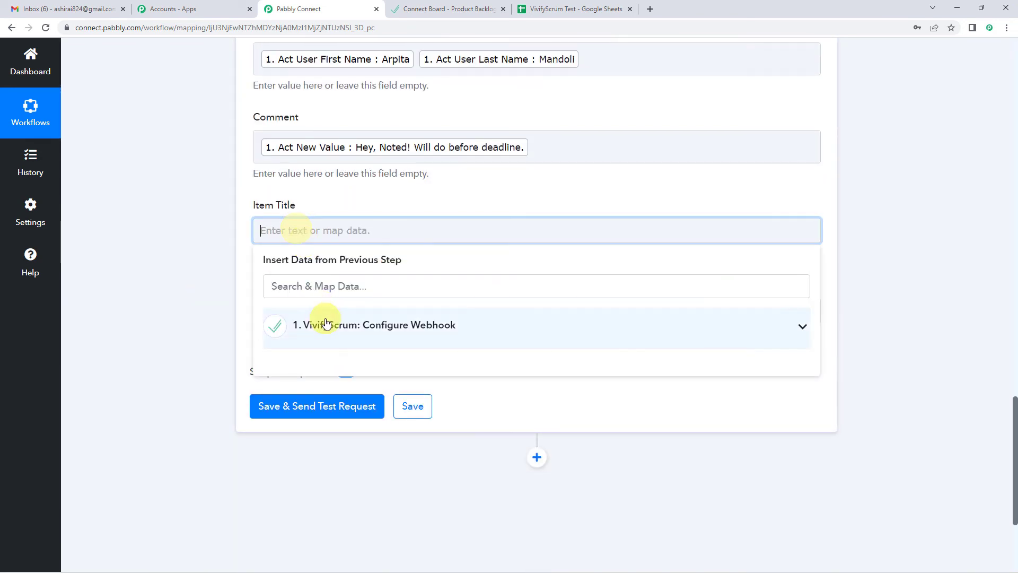
click(326, 323)
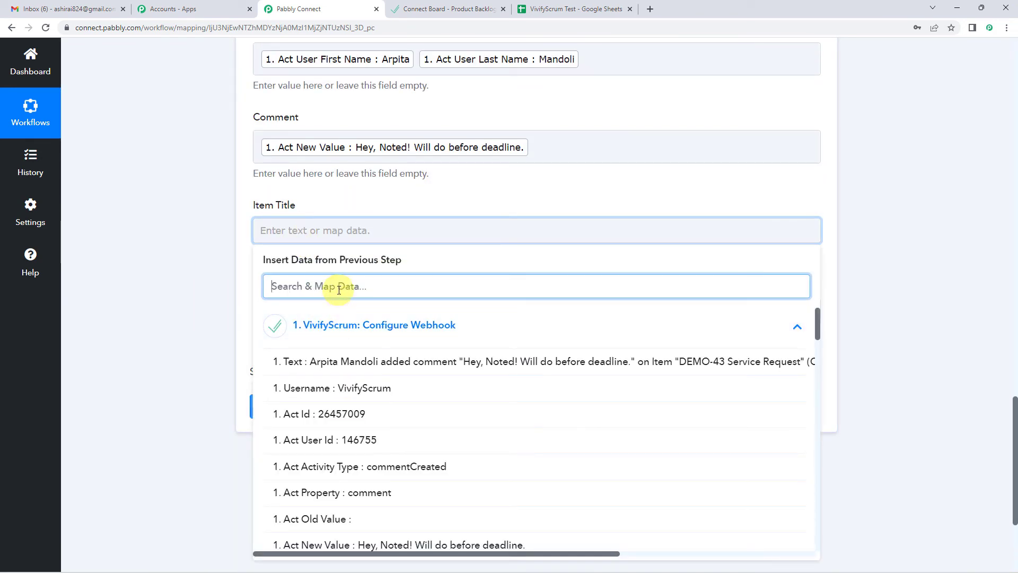
text(titl)
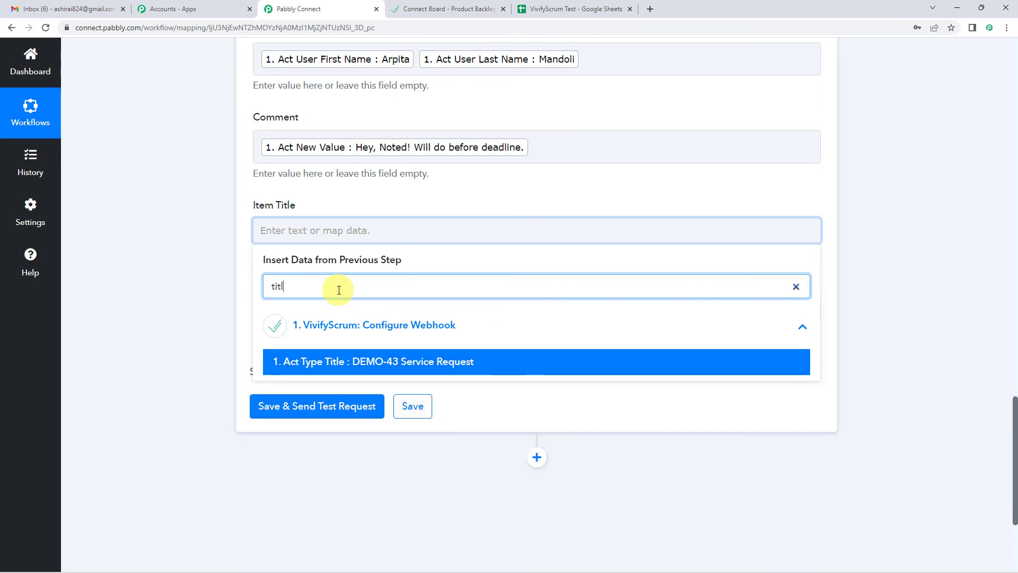
click(409, 362)
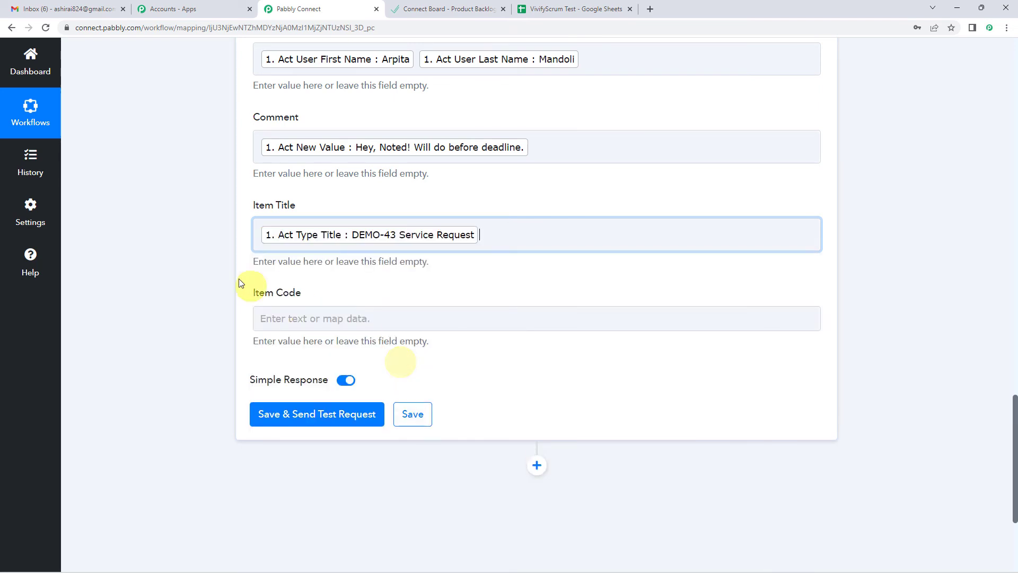
Map the Item Code field to Act Task Code, searching the webhook data for "code".
click(305, 326)
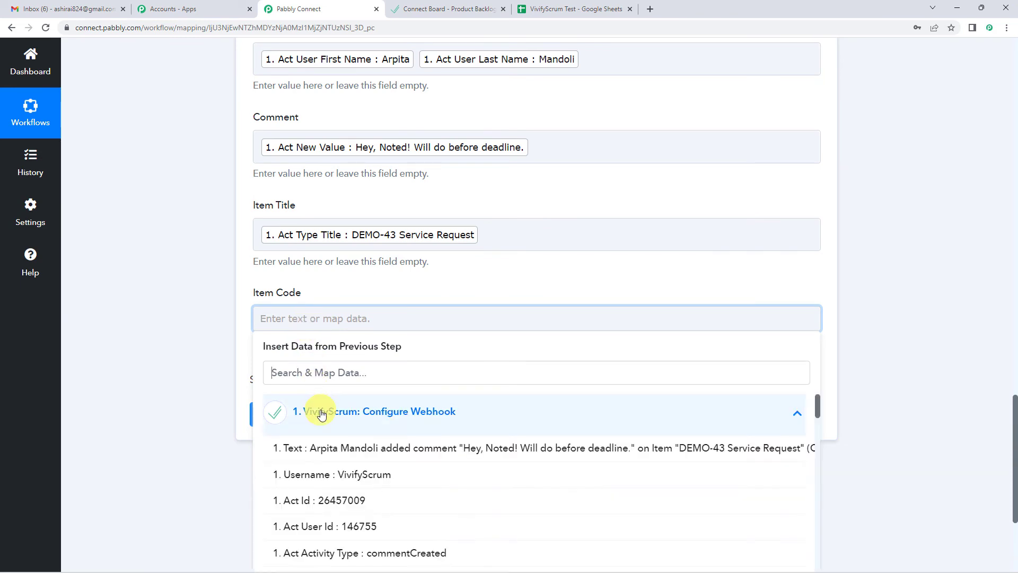
text(code)
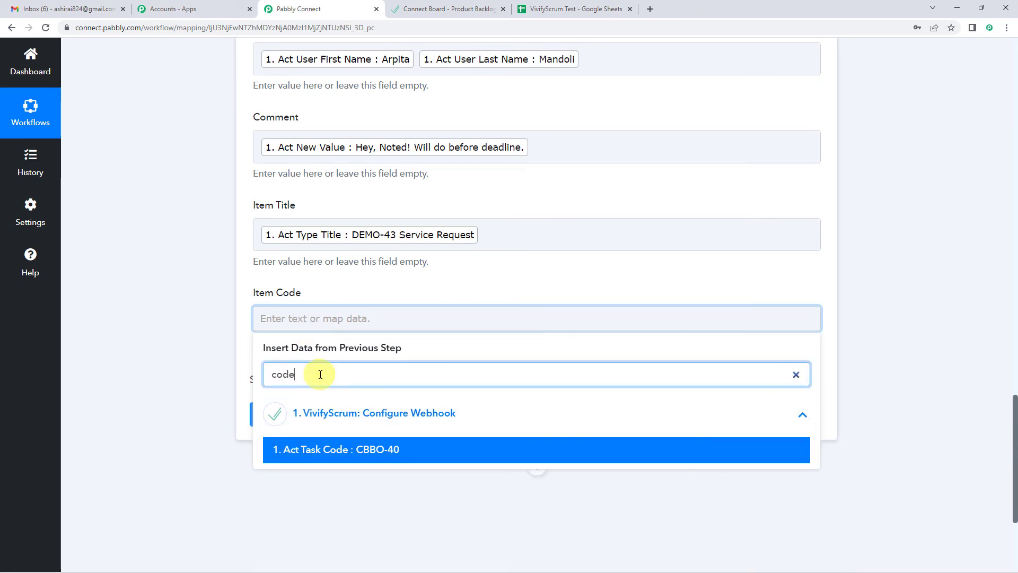
click(385, 459)
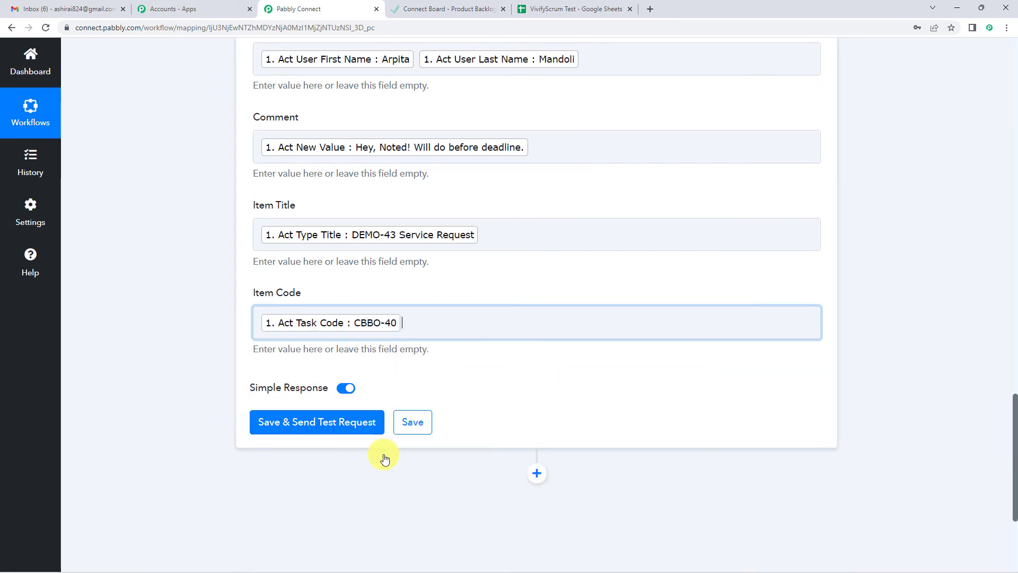
Review the four mapped Add New Row fields against the VivifyScrum trigger's setup and its received webhook response.
scroll(244, 395, up, 3)
click(187, 363)
scroll(185, 361, down, 4)
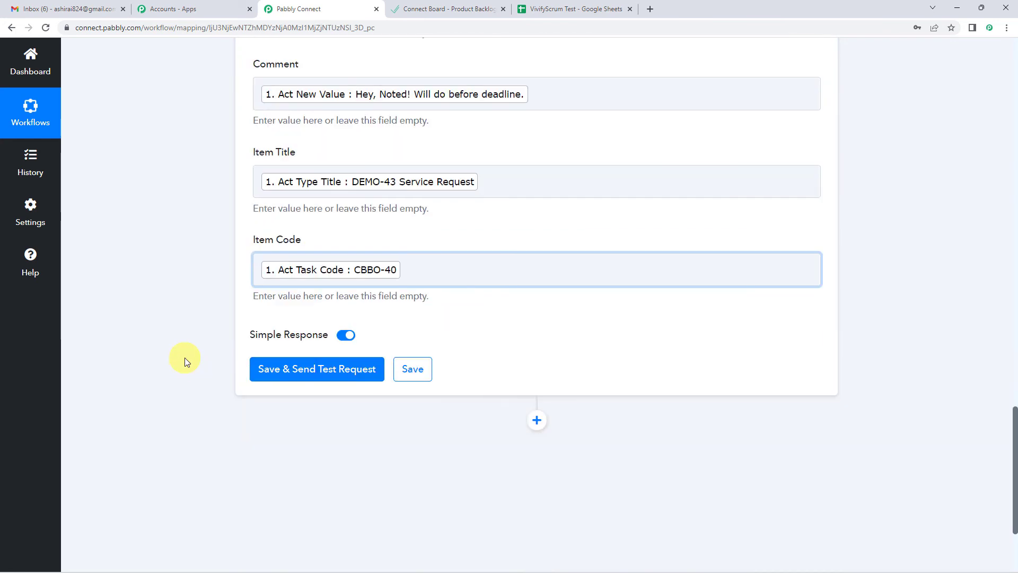
scroll(185, 360, up, 3)
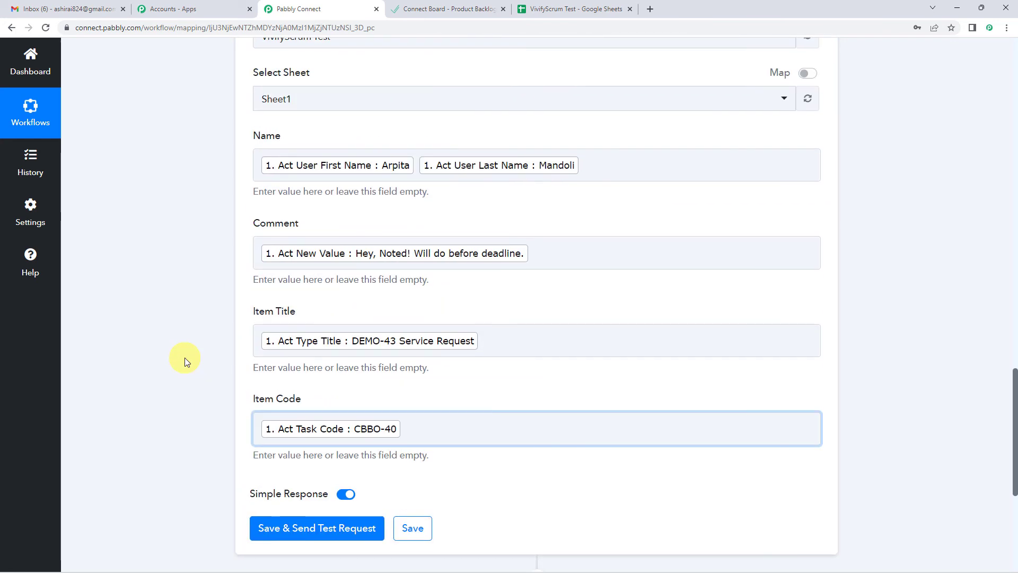
scroll(184, 357, down, 2)
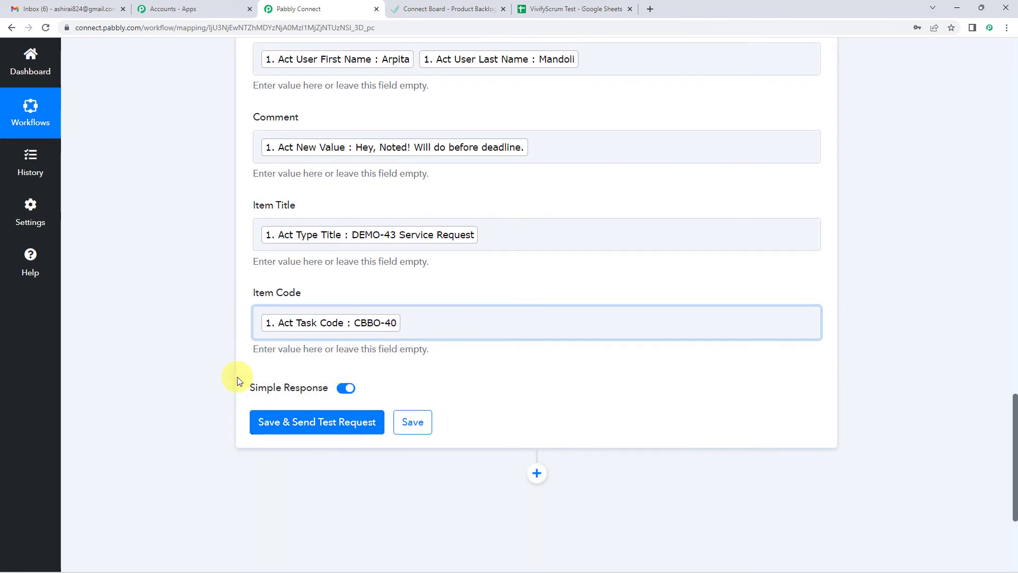
scroll(239, 380, up, 2)
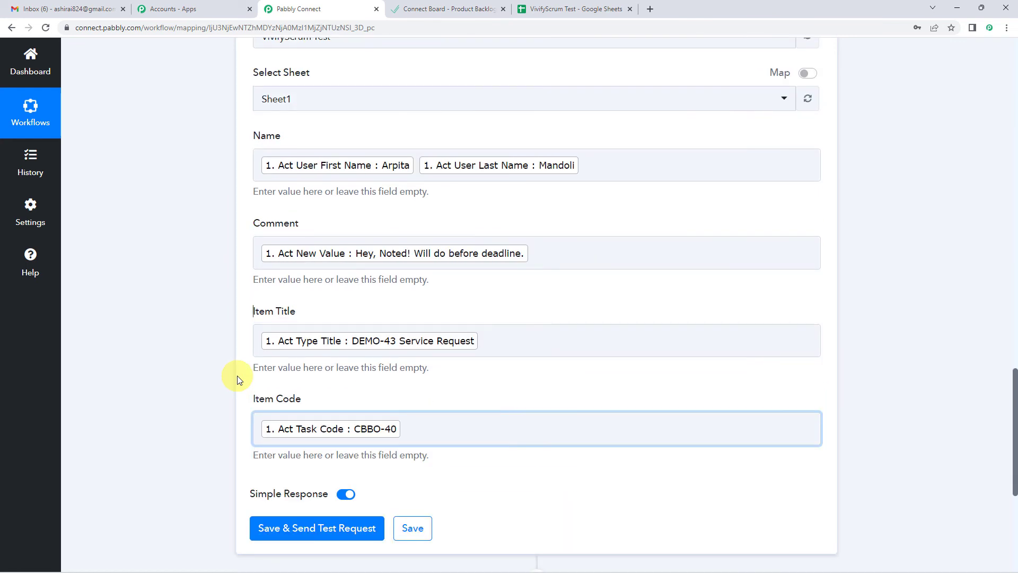
click(286, 166)
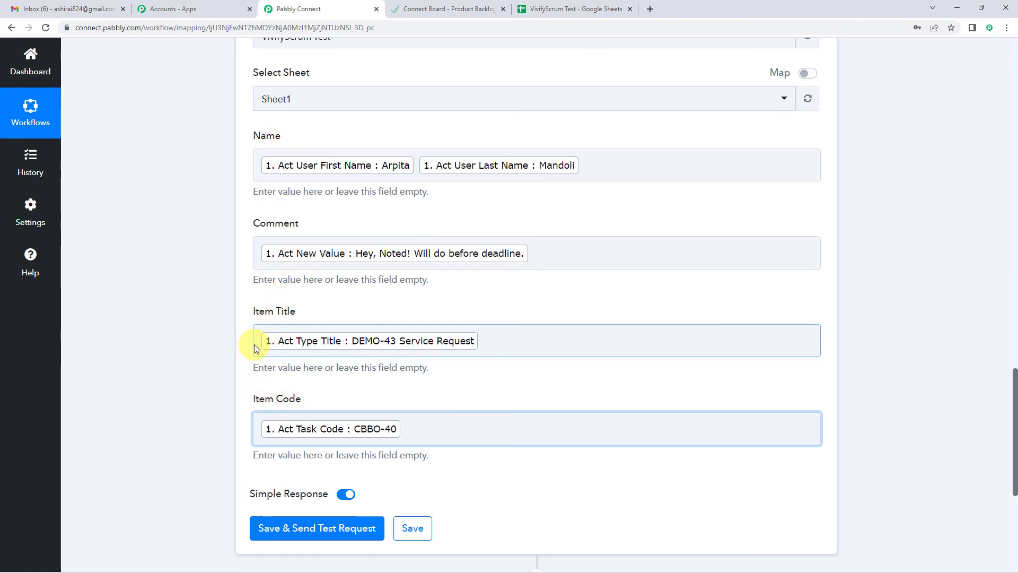
scroll(253, 345, up, 15)
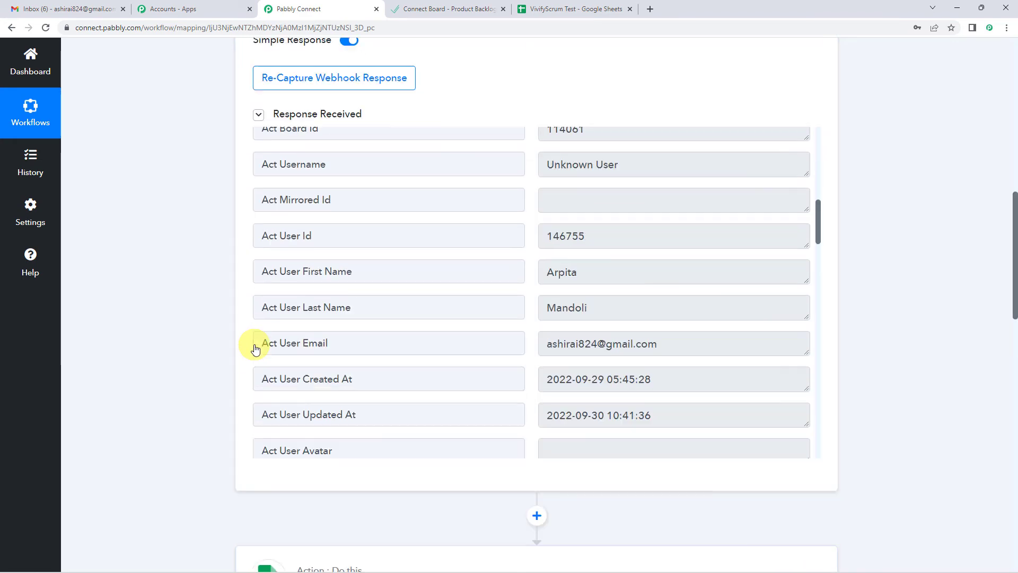
scroll(205, 351, up, 14)
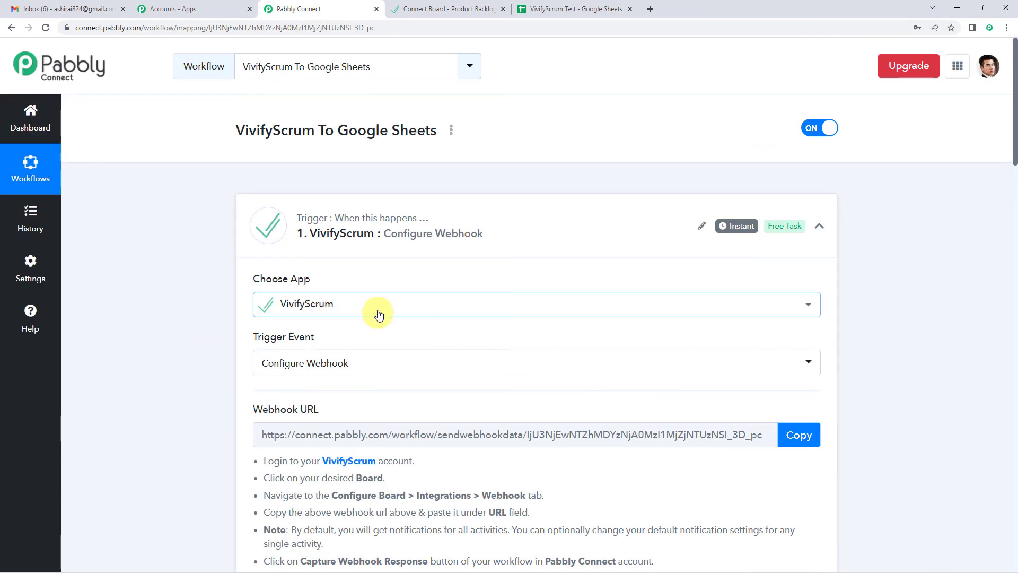
scroll(182, 358, down, 10)
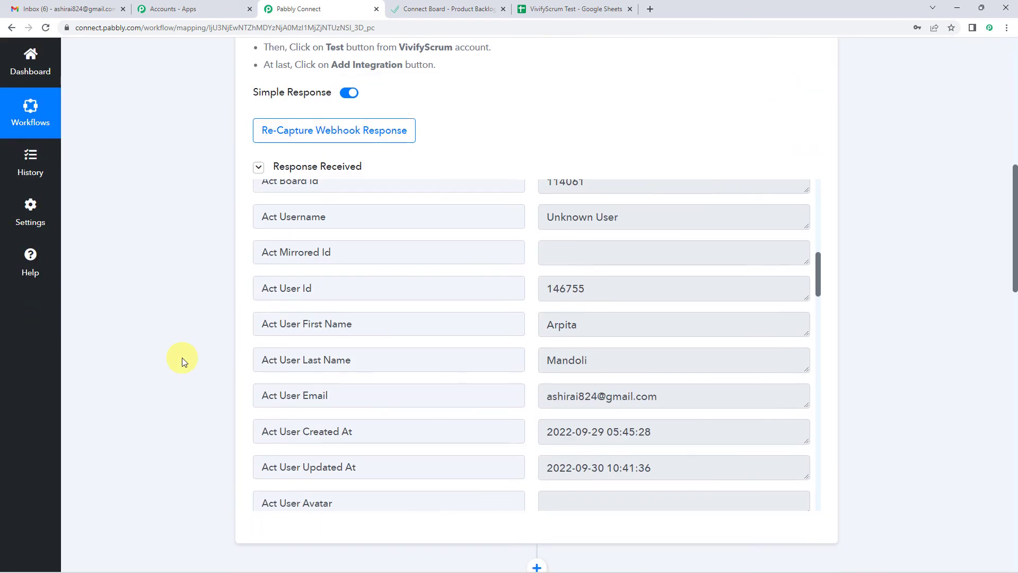
scroll(182, 358, down, 12)
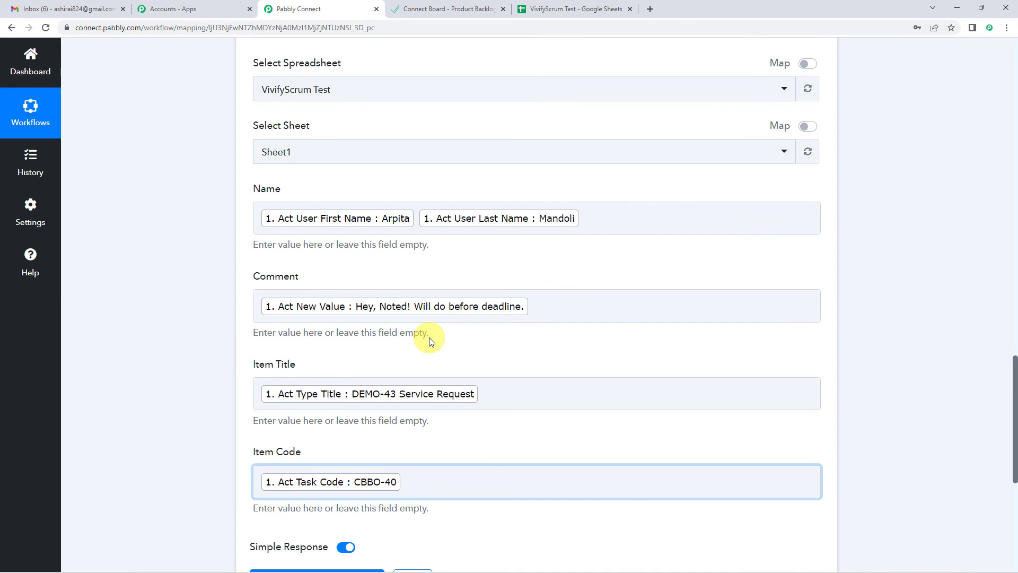
scroll(428, 337, down, 1)
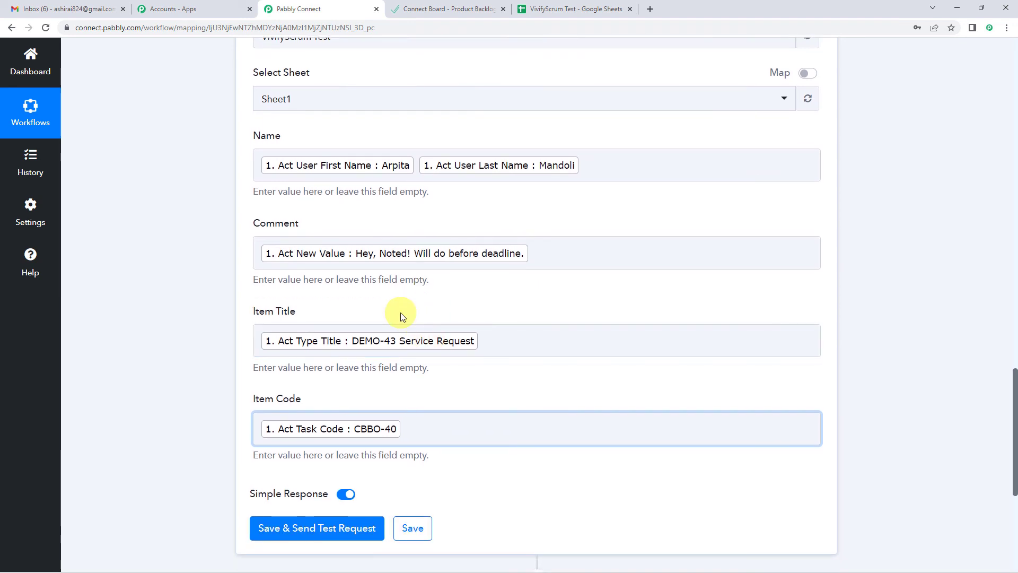
Save the Add New Row action, send its test request and check the received response against the mapped fields.
scroll(401, 316, down, 3)
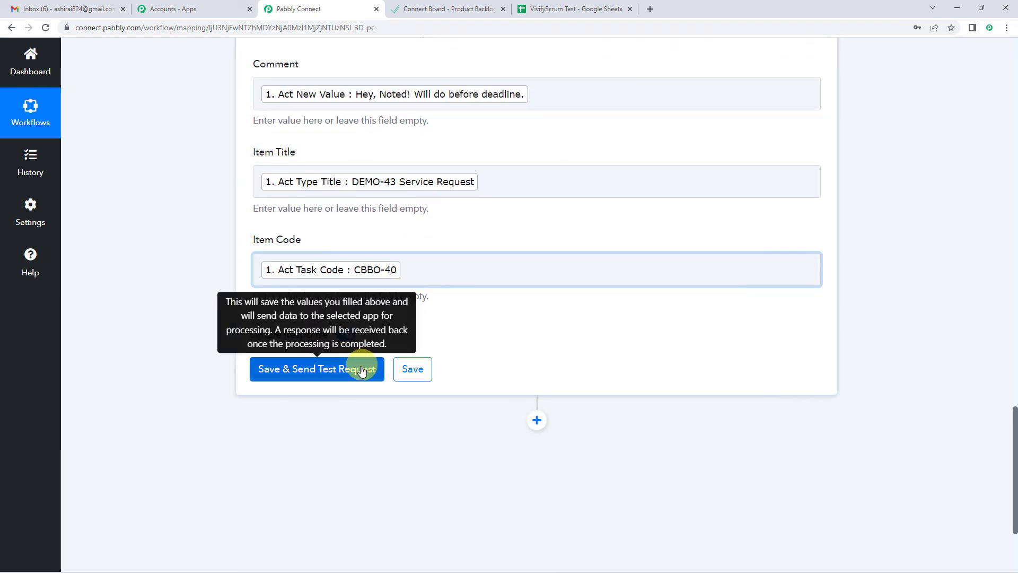
click(362, 370)
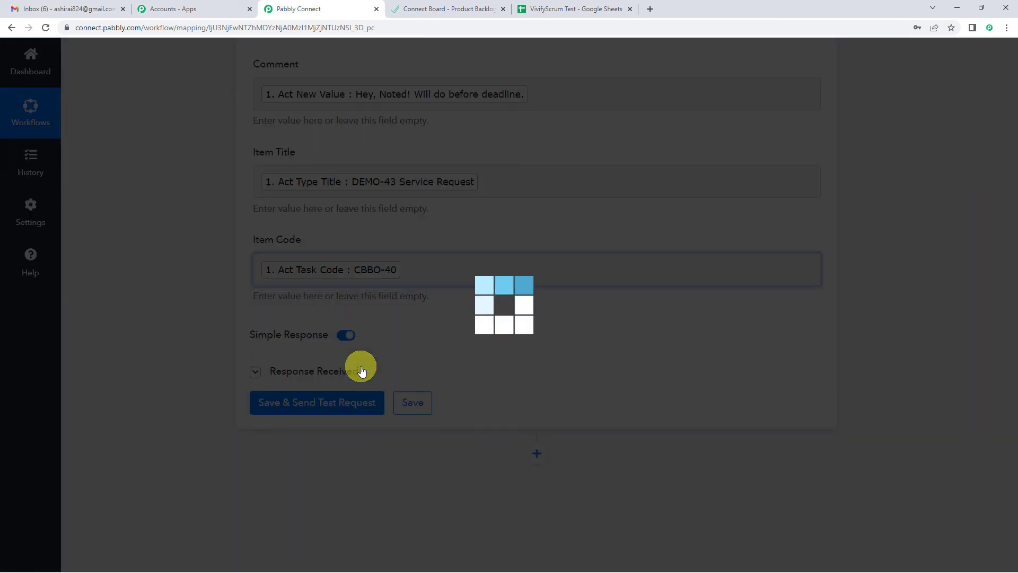
scroll(514, 297, down, 3)
scroll(514, 297, down, 2)
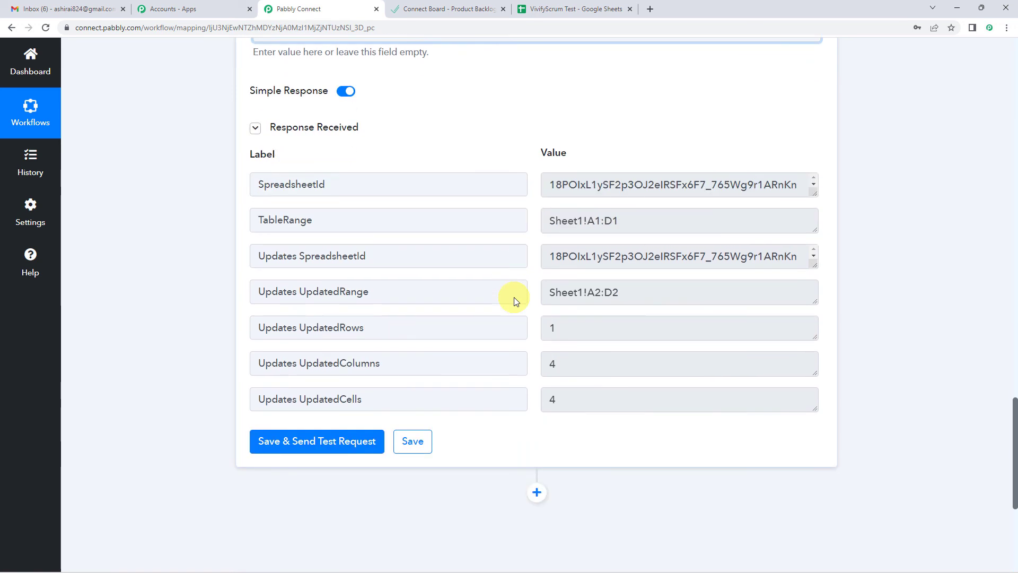
scroll(538, 273, up, 1)
scroll(217, 329, up, 3)
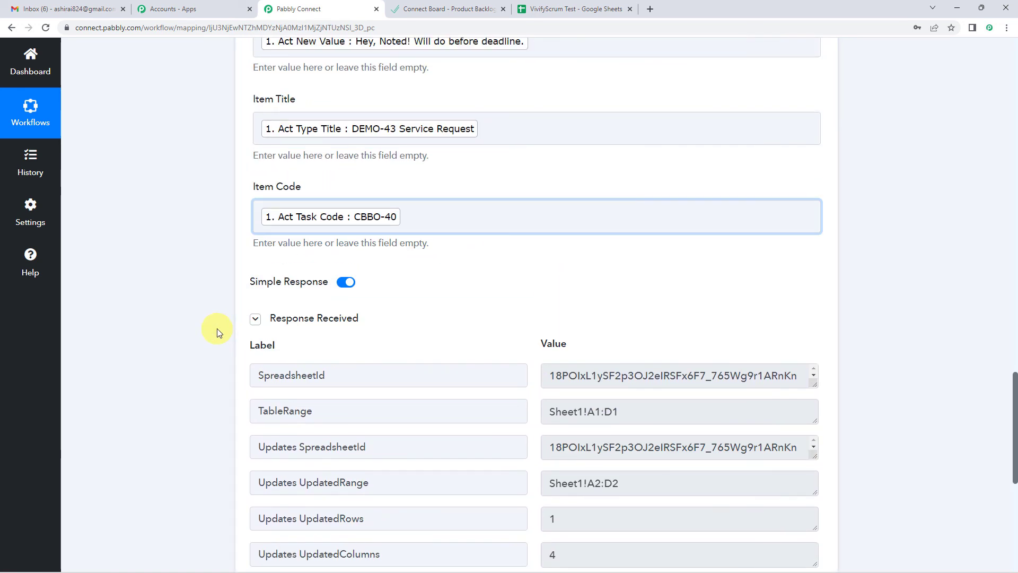
scroll(217, 332, up, 6)
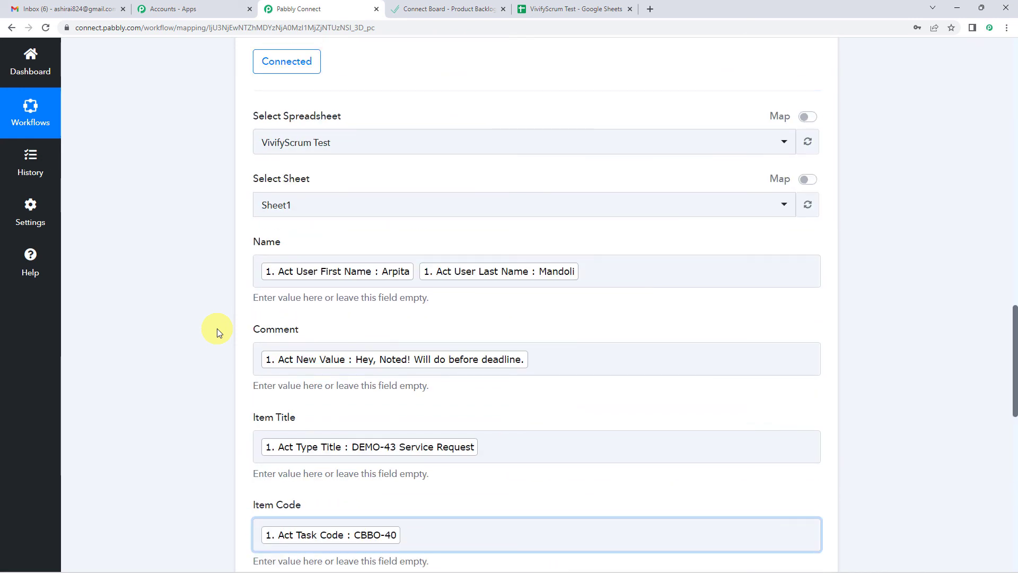
Switch to the VivifyScrum Test sheet in Google Sheets, check the row 2 entries and widen the Comment and Item Title columns.
click(578, 11)
click(125, 236)
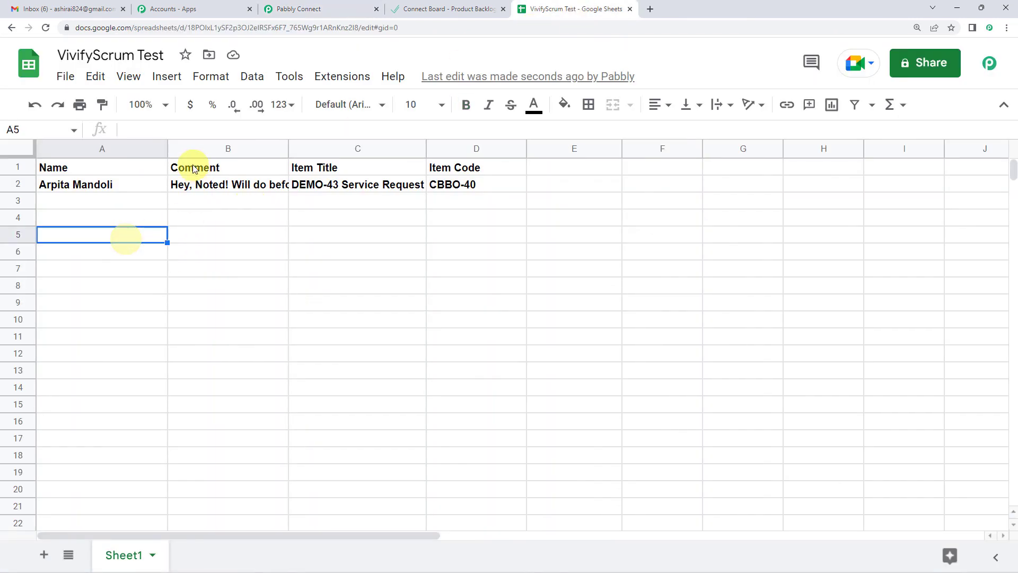
drag(295, 153, 359, 153)
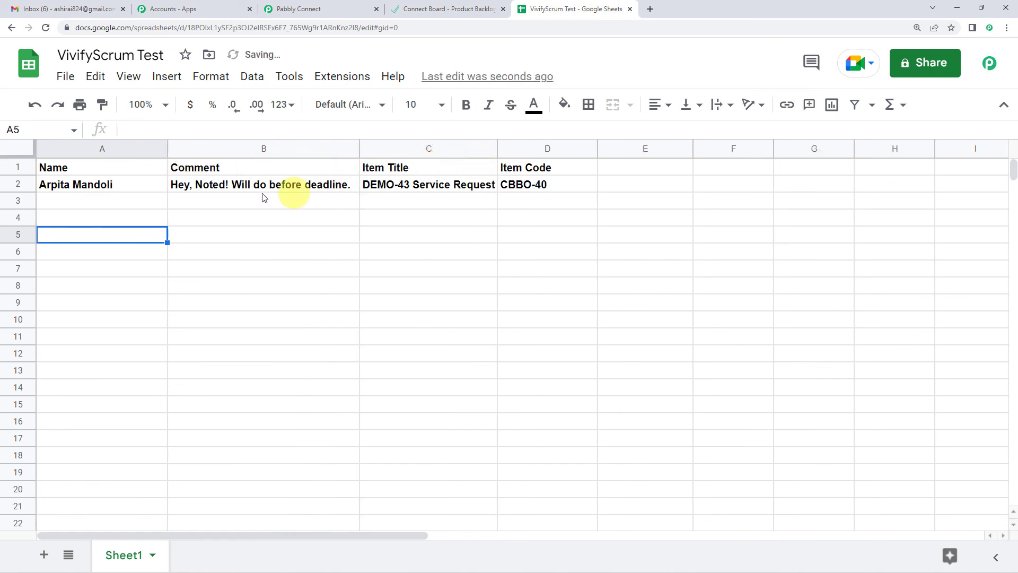
click(111, 201)
click(52, 185)
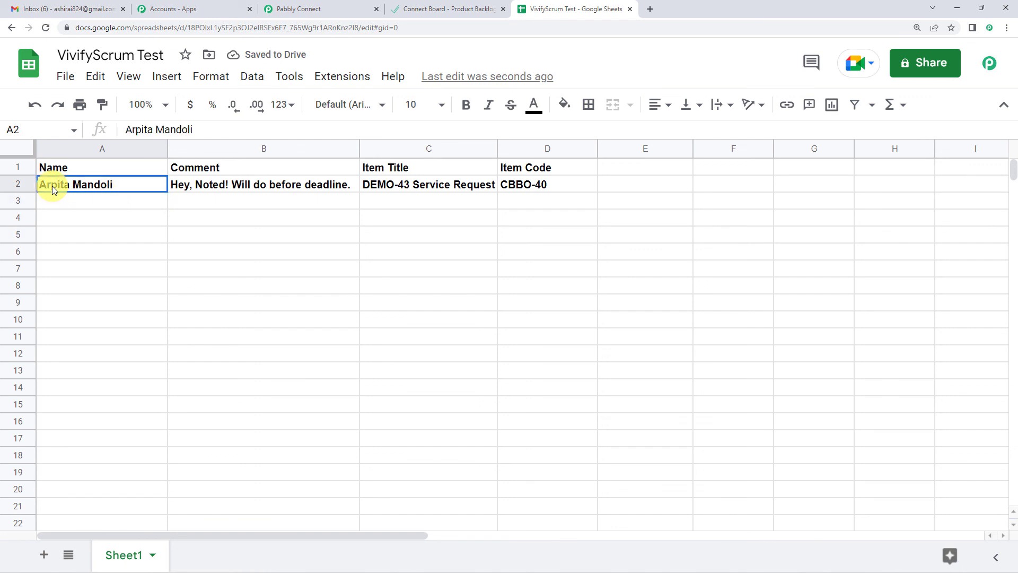
click(237, 190)
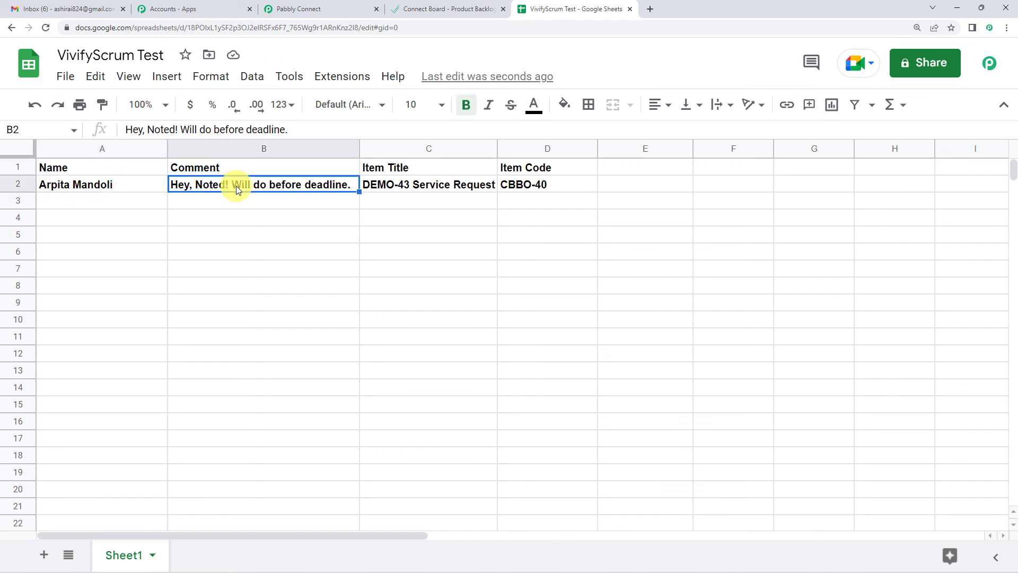
drag(497, 149, 527, 148)
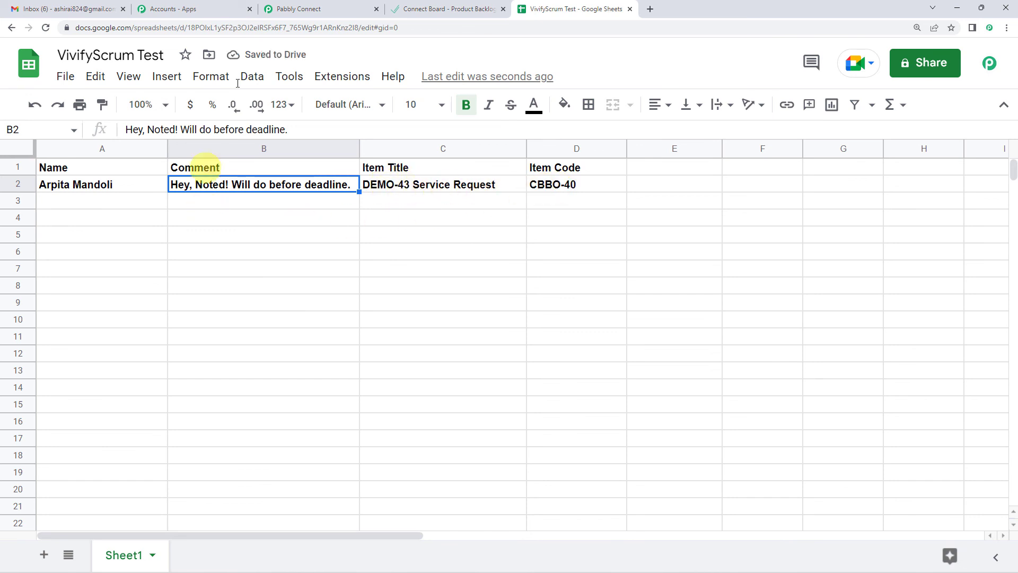
Switch back to Pabbly Connect and collapse the VivifyScrum trigger and Google Sheets action to show the workflow overview.
click(307, 5)
scroll(204, 193, up, 8)
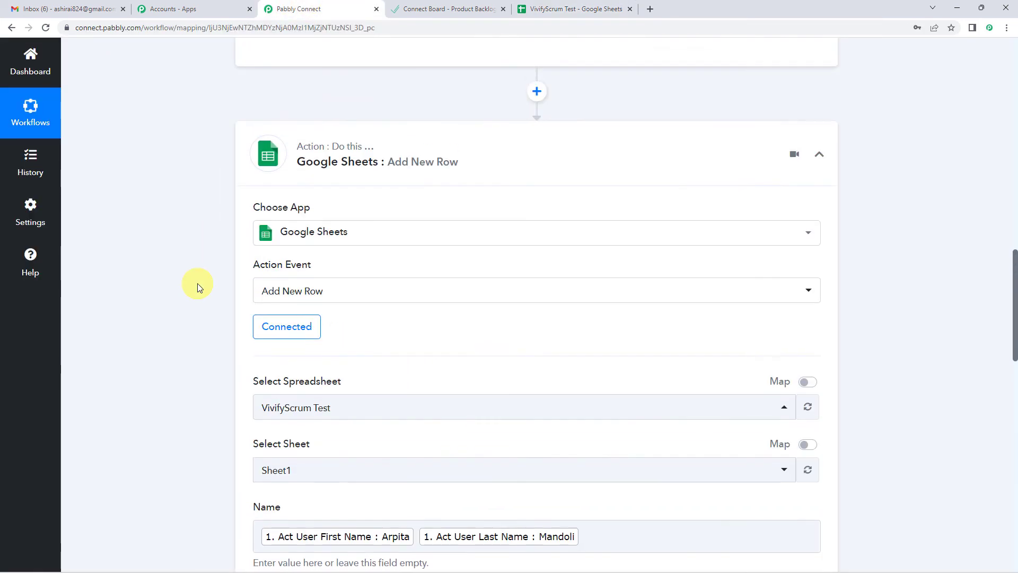
scroll(370, 320, up, 10)
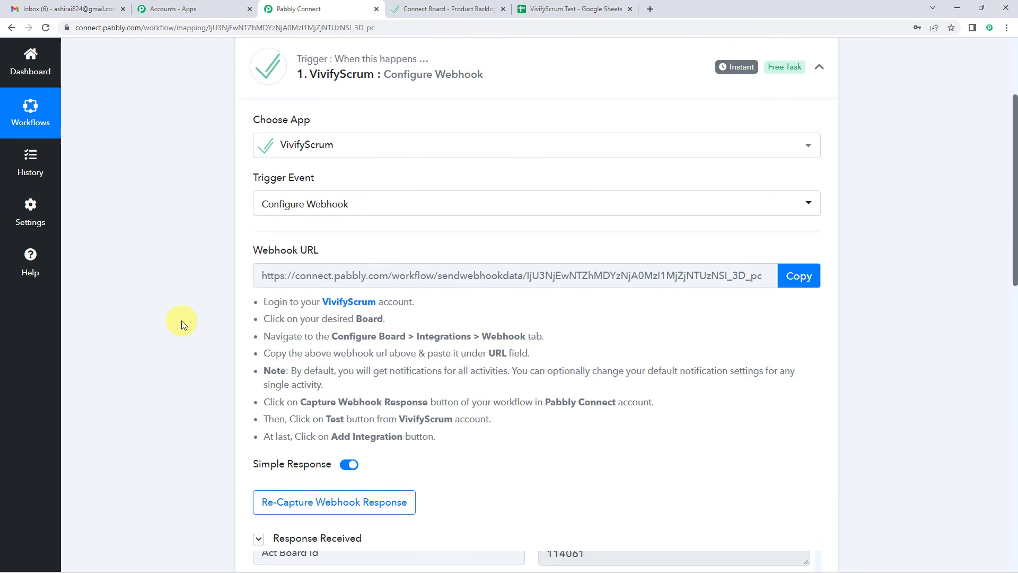
click(370, 233)
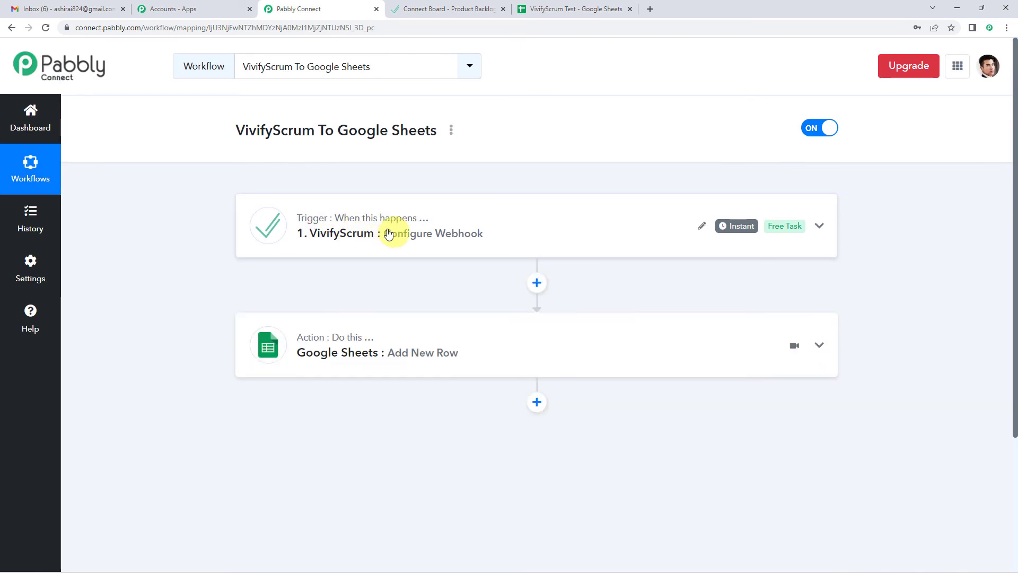